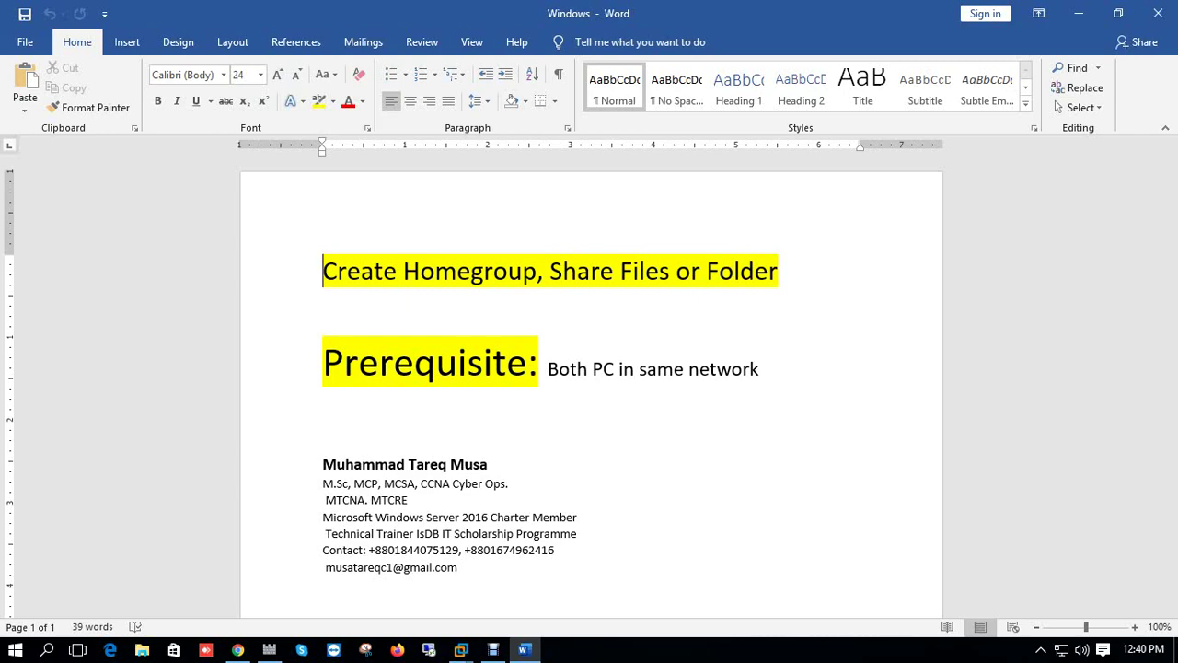
Bring up the pc1 virtual machine window, capture its keyboard, and dismiss its lock screen.
{"action": "left_click", "coordinate": [461, 649]}
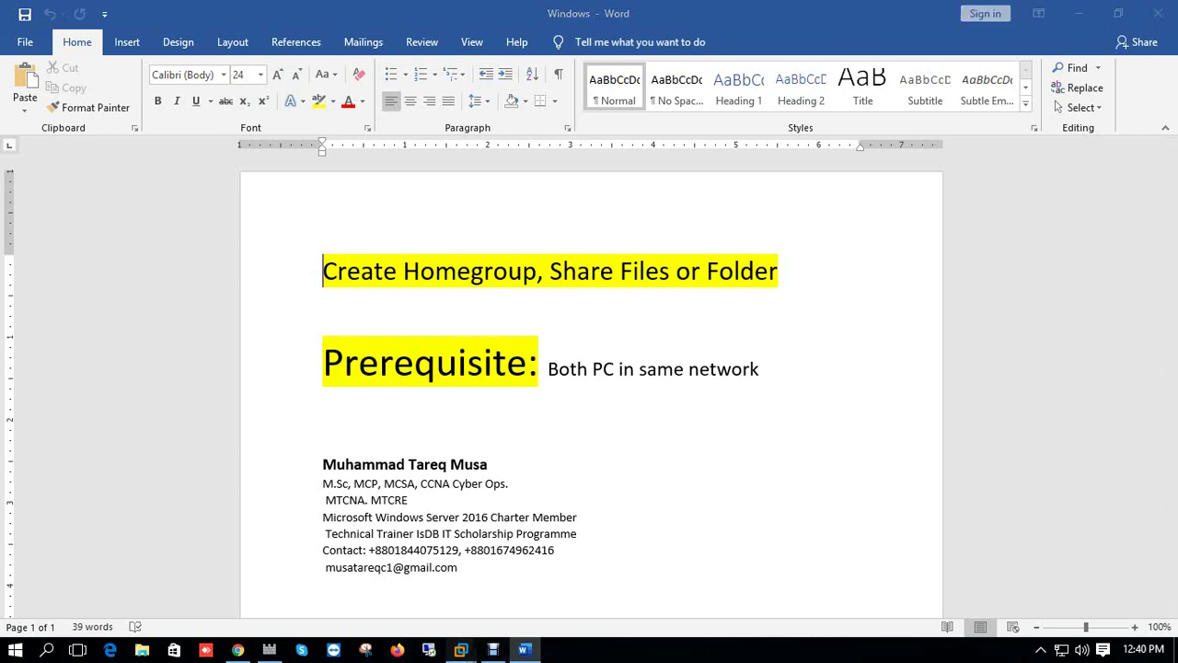
{"action": "left_click", "coordinate": [462, 562]}
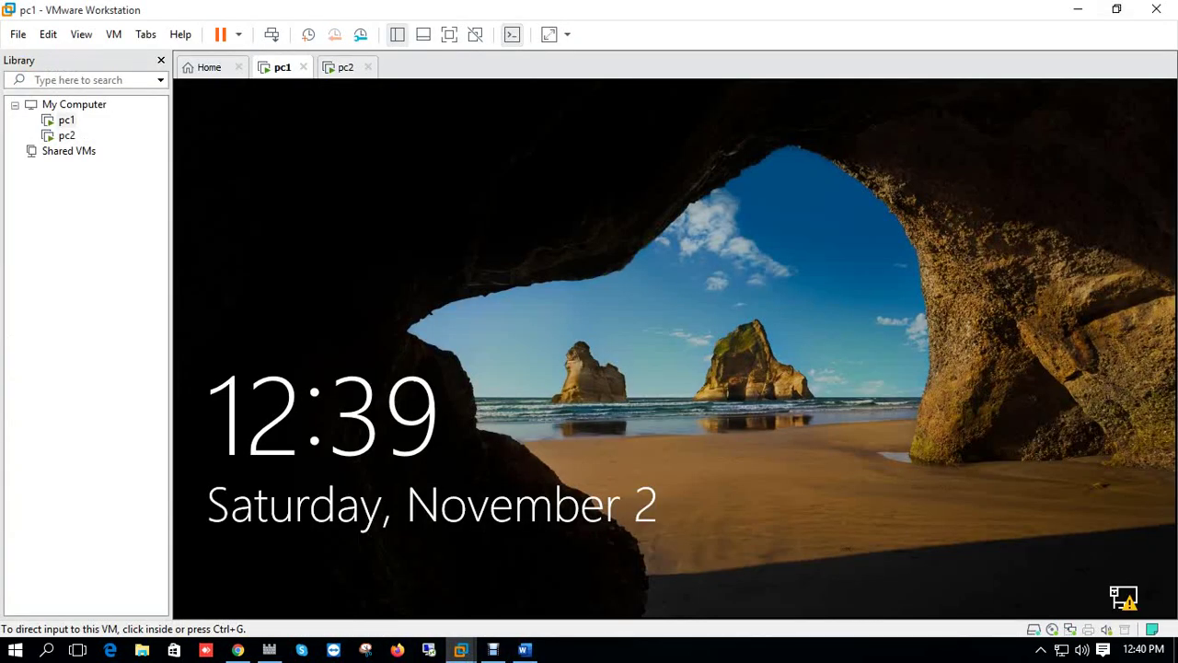
{"action": "key", "text": "ctrl+g"}
{"action": "key", "text": "space"}
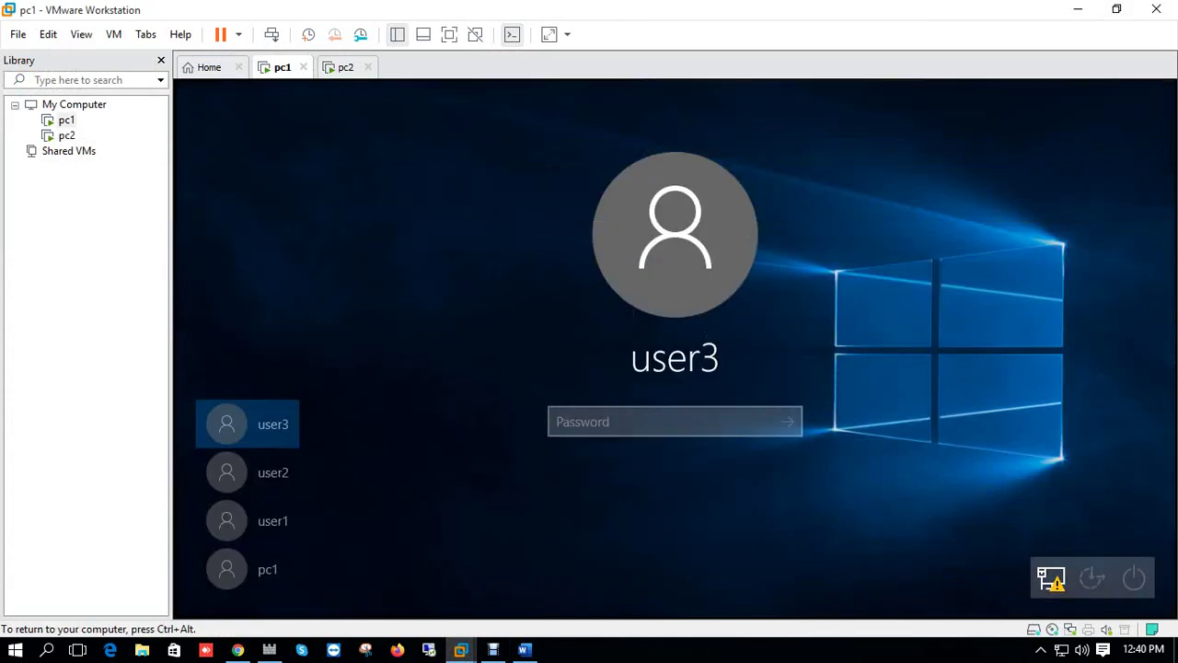
Sign in to the pc1 account with its password, then release keyboard control.
{"action": "left_click", "coordinate": [246, 569]}
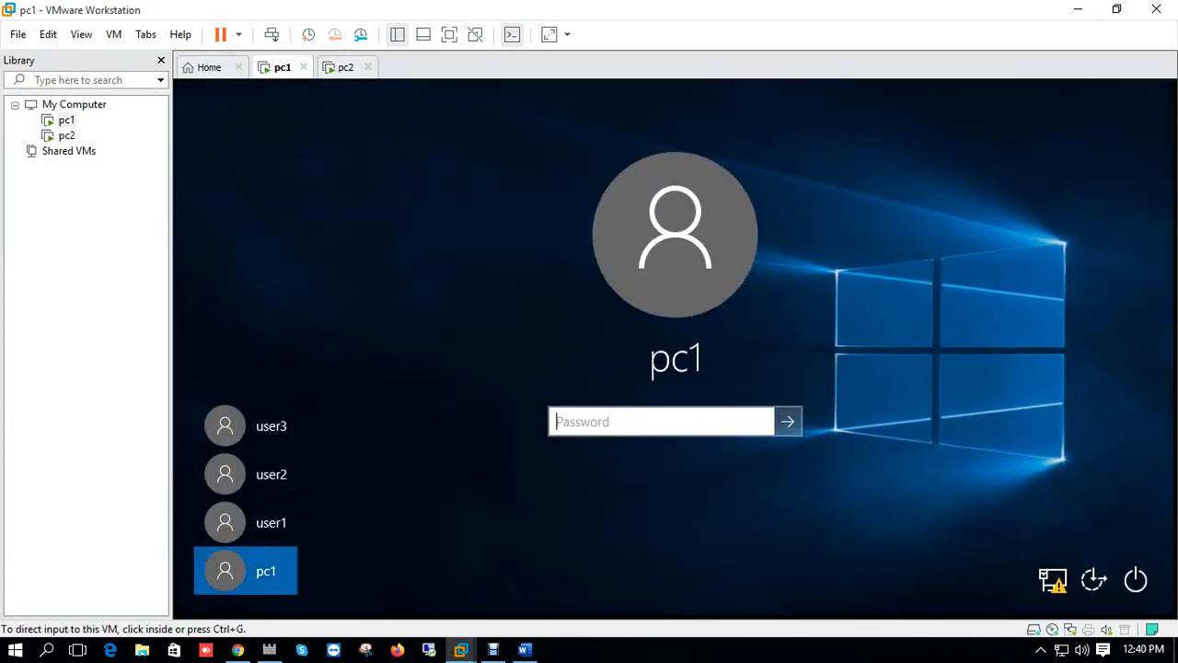
{"action": "key", "text": "ctrl+g"}
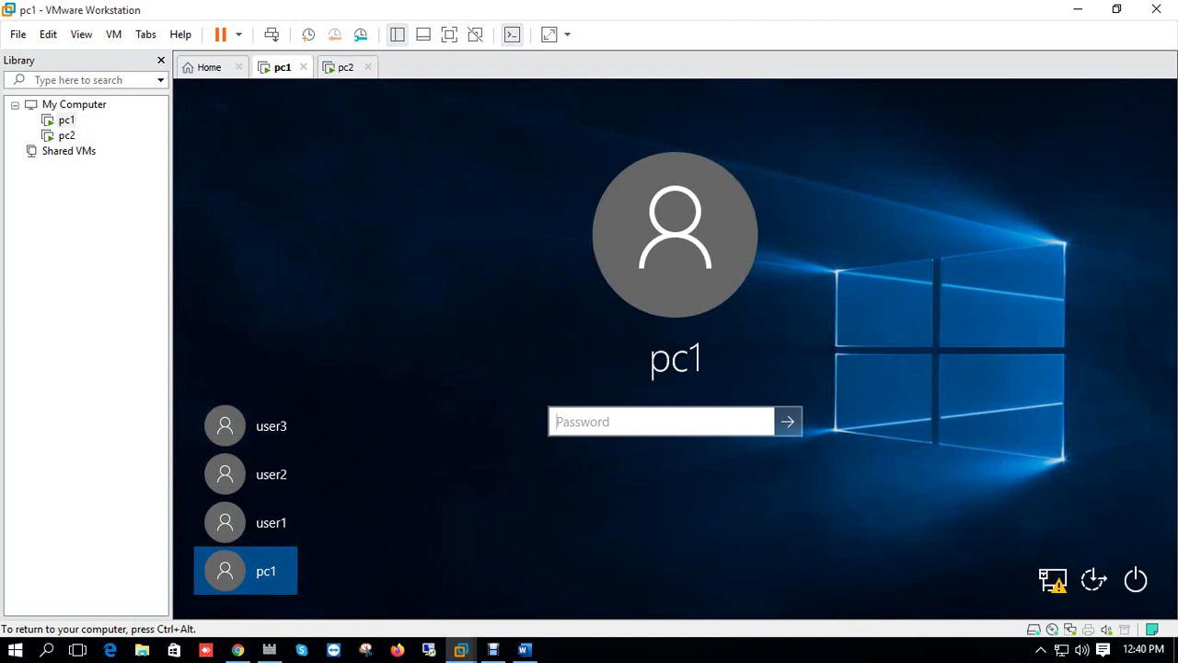
{"action": "type", "text": "1234"}
{"action": "key", "text": "Return"}
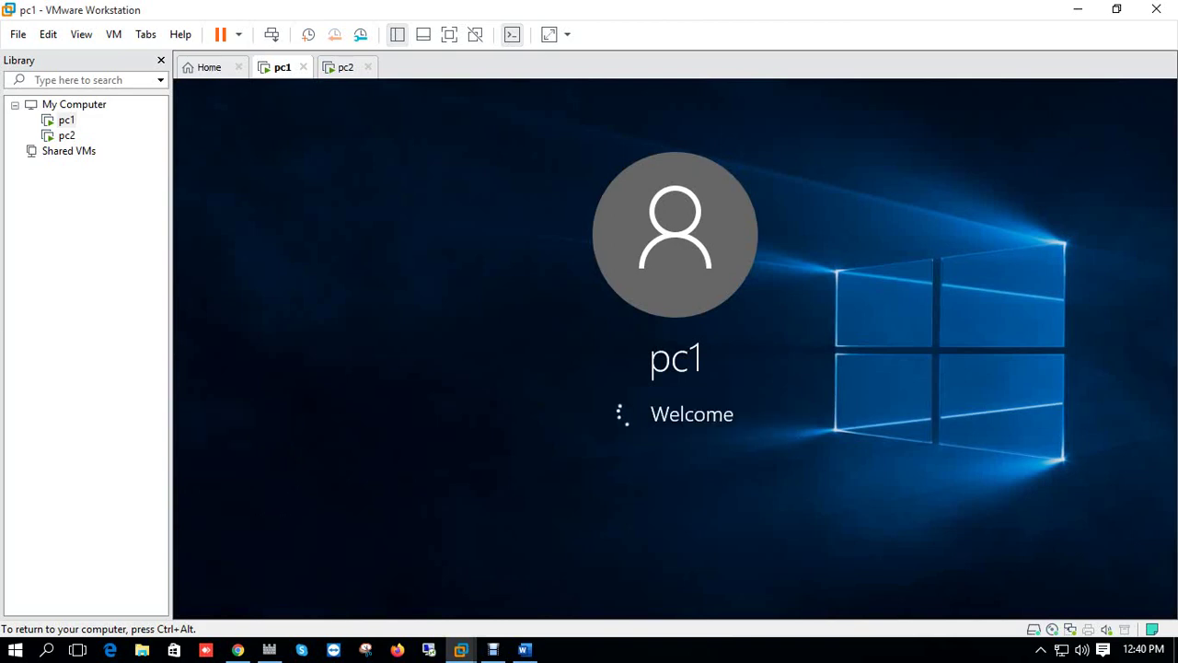
{"action": "key", "text": "ctrl+alt"}
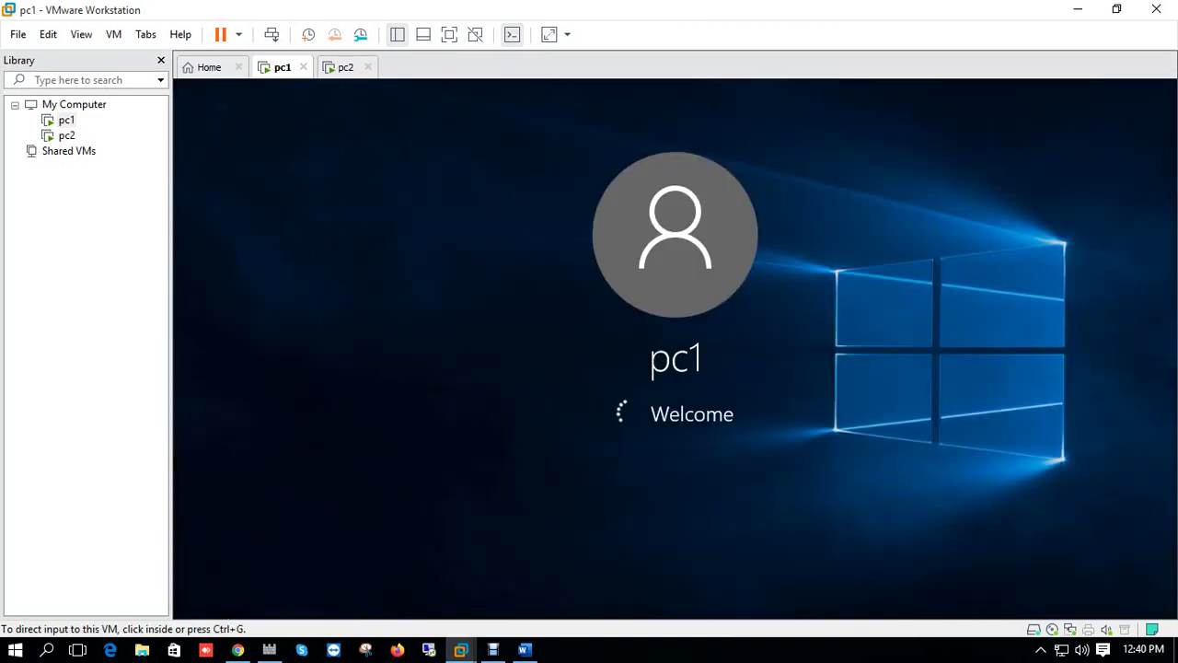
Switch to the pc2 virtual machine and dismiss its lock screen.
{"action": "key", "text": "ctrl+Tab"}
{"action": "key", "text": "ctrl+g"}
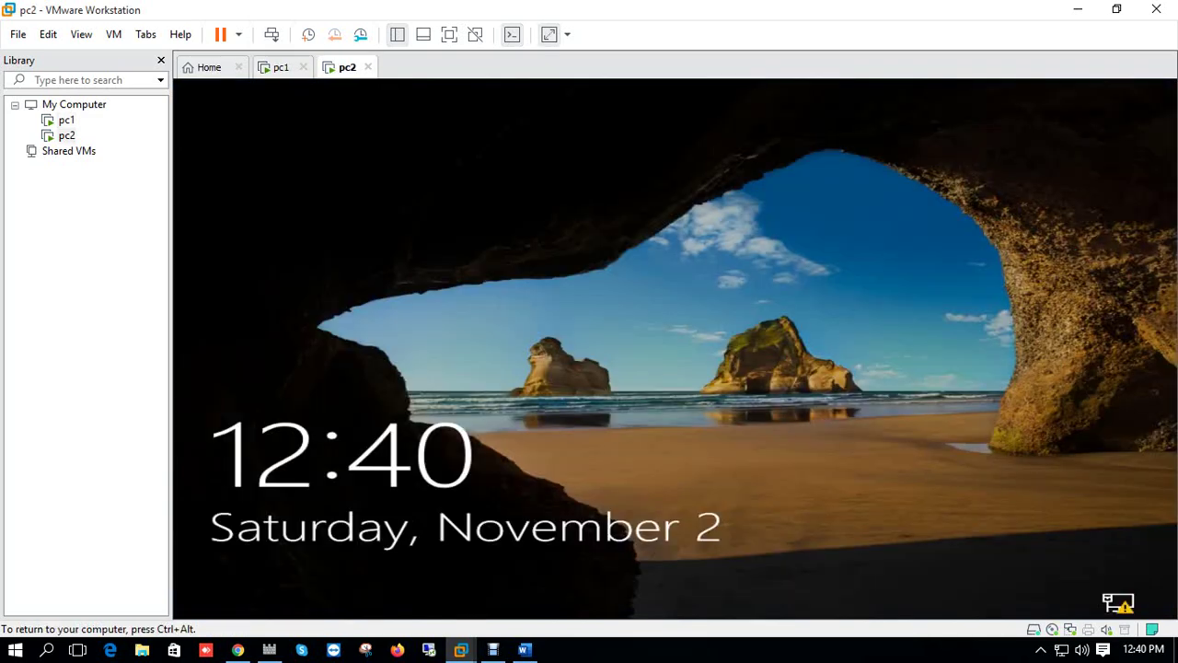
{"action": "key", "text": "Return"}
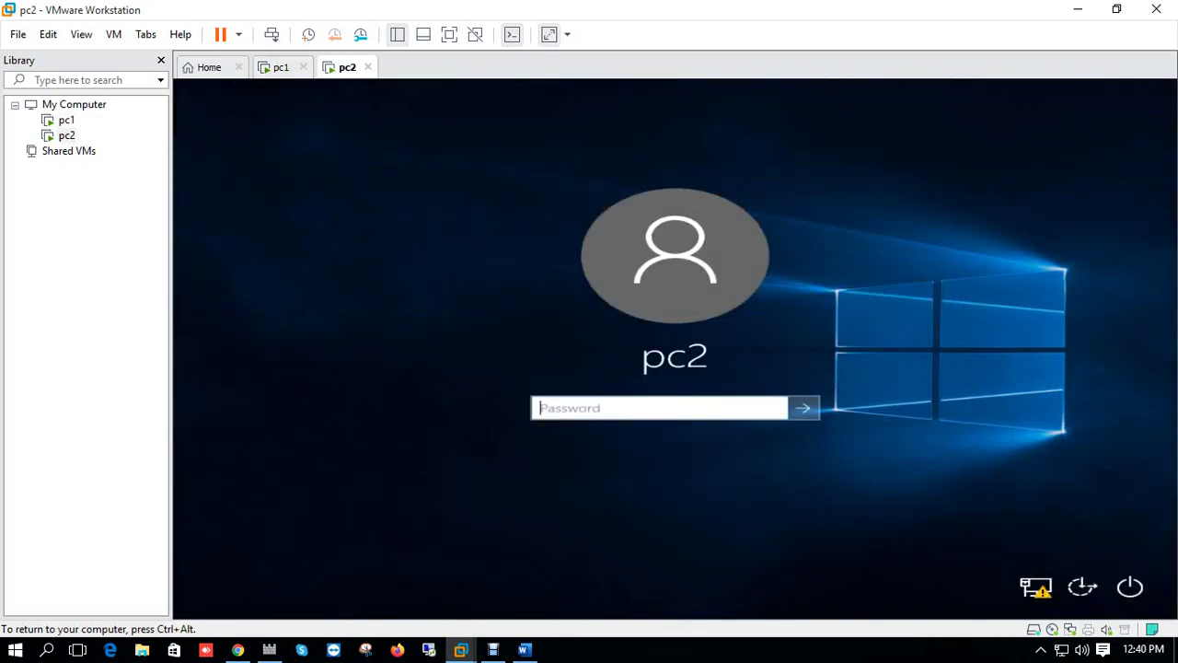
Enter the pc2 account password, acknowledge the incorrect-password error, and type the password again.
{"action": "type", "text": "123456"}
{"action": "key", "text": "Return"}
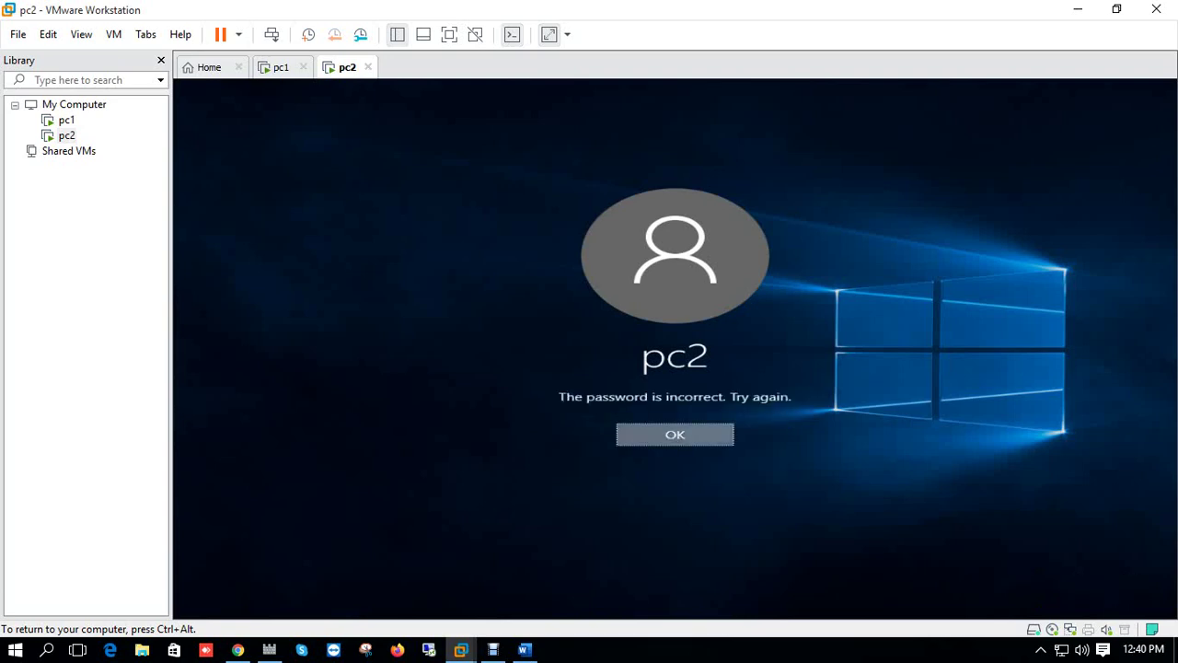
{"action": "key", "text": "Return"}
{"action": "type", "text": "1234"}
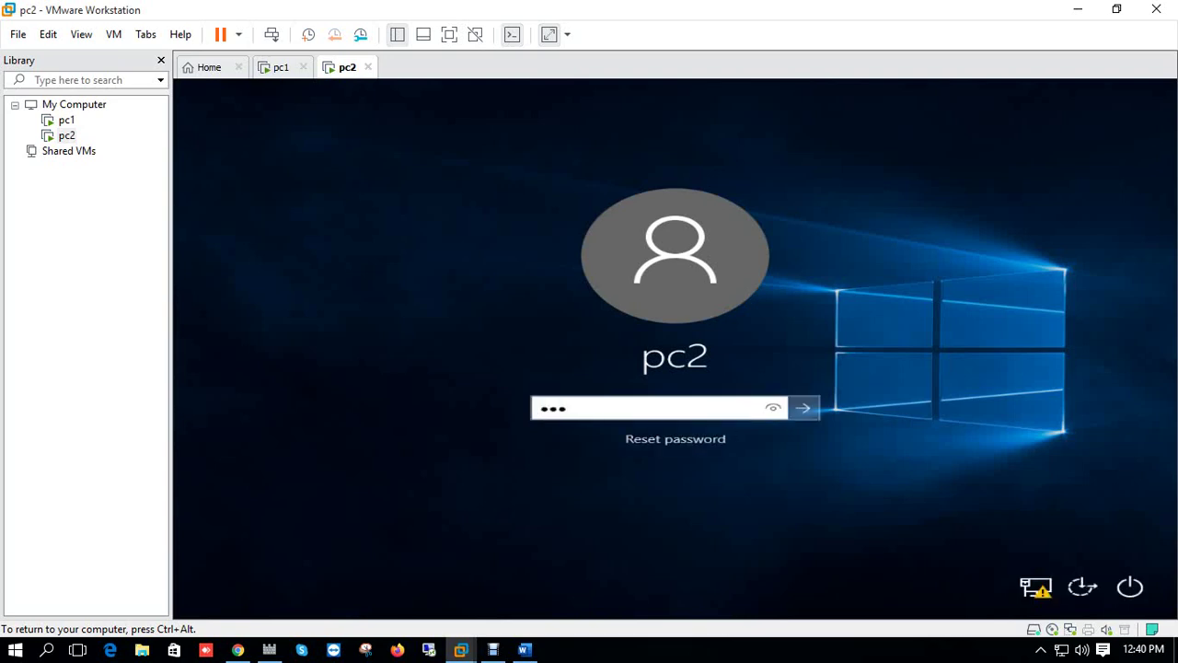
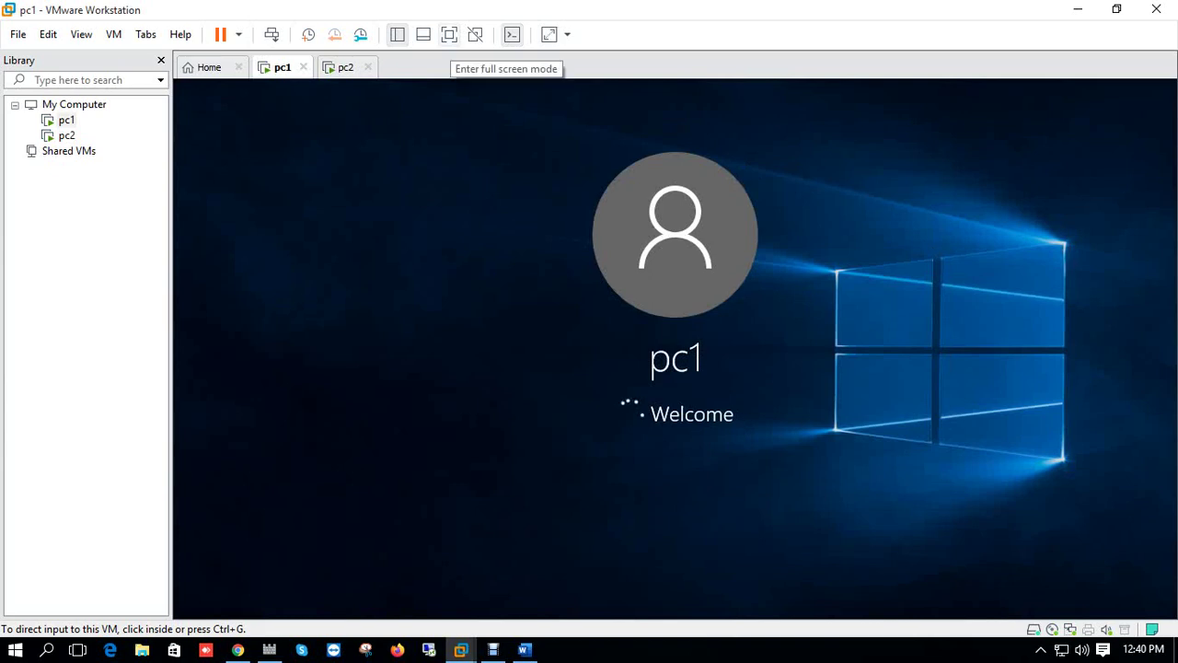
Ping 172.31.0.20 from pc1's Command Prompt in full screen, getting four replies and 0% loss.
{"action": "left_click", "coordinate": [549, 35]}
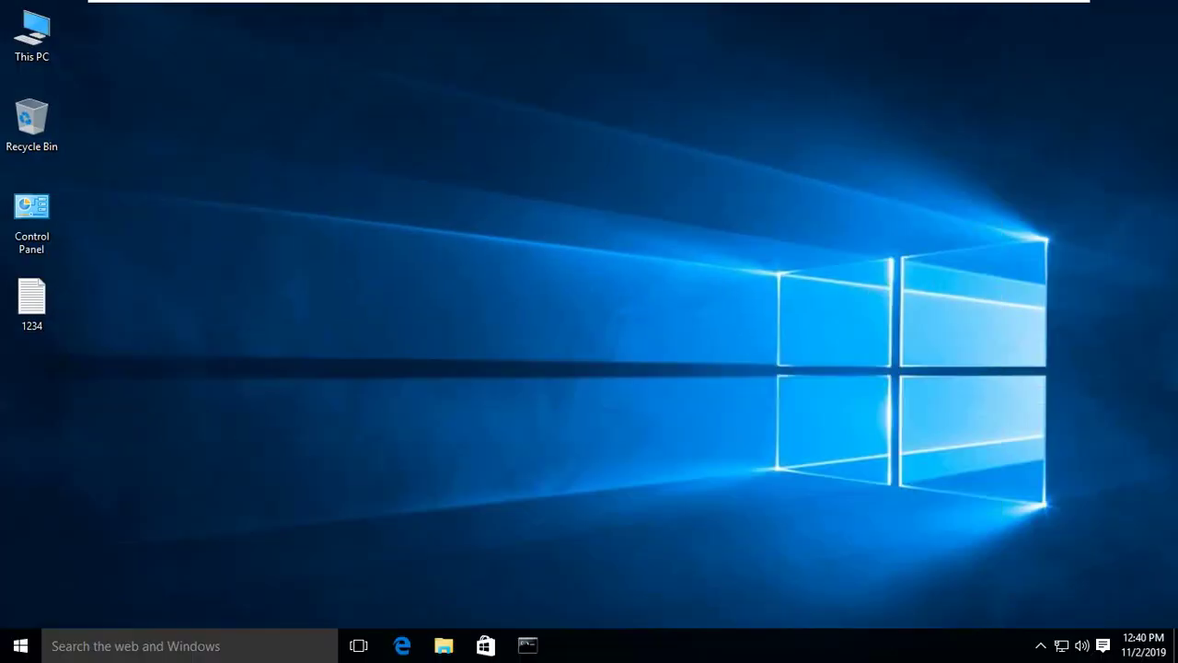
{"action": "left_click", "coordinate": [528, 645]}
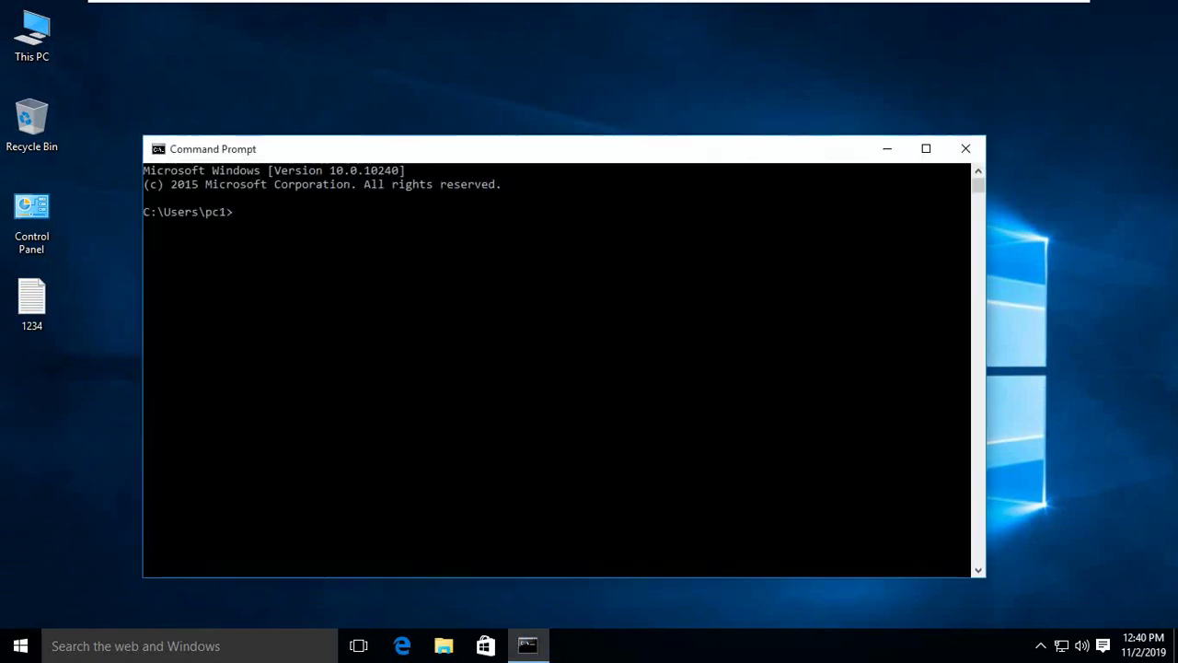
{"action": "left_click", "coordinate": [622, 405]}
{"action": "type", "text": "ping 172."}
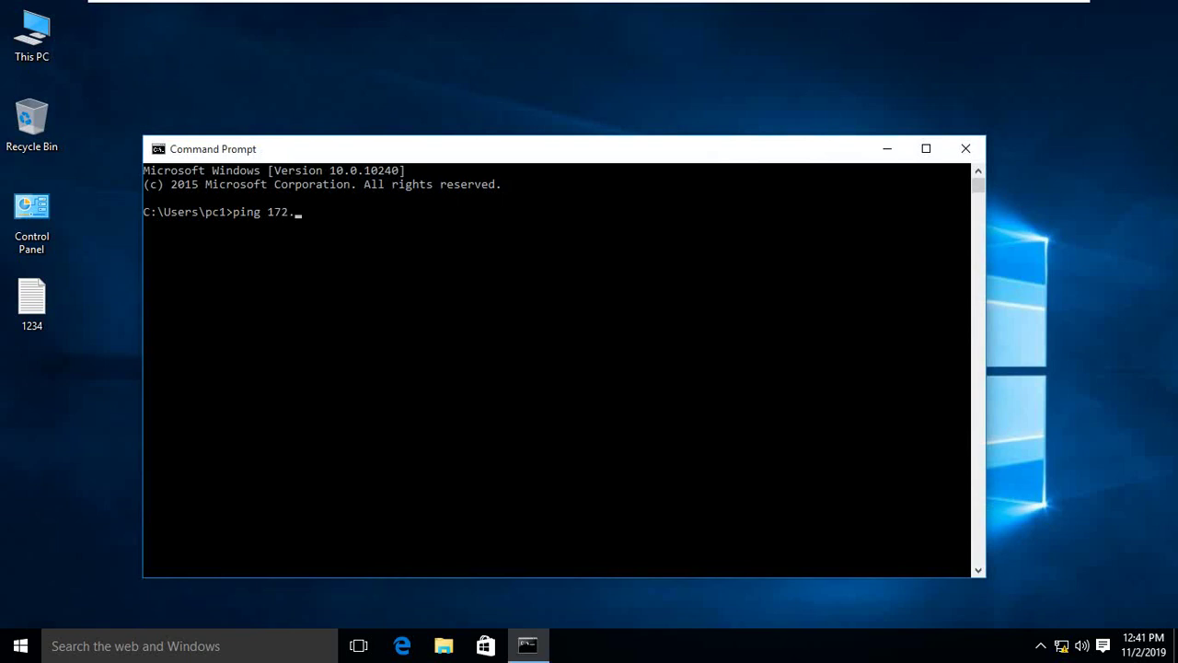
{"action": "type", "text": "31.0.20"}
{"action": "key", "text": "Return"}
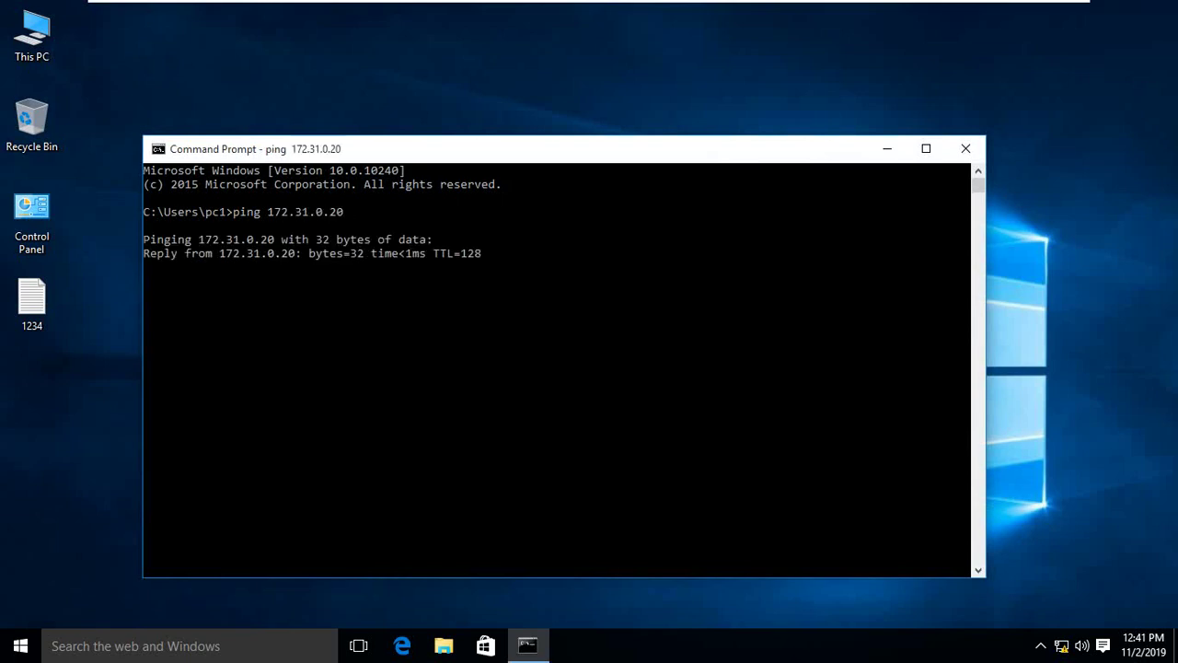
{"action": "mouse_move", "coordinate": [589, 3]}
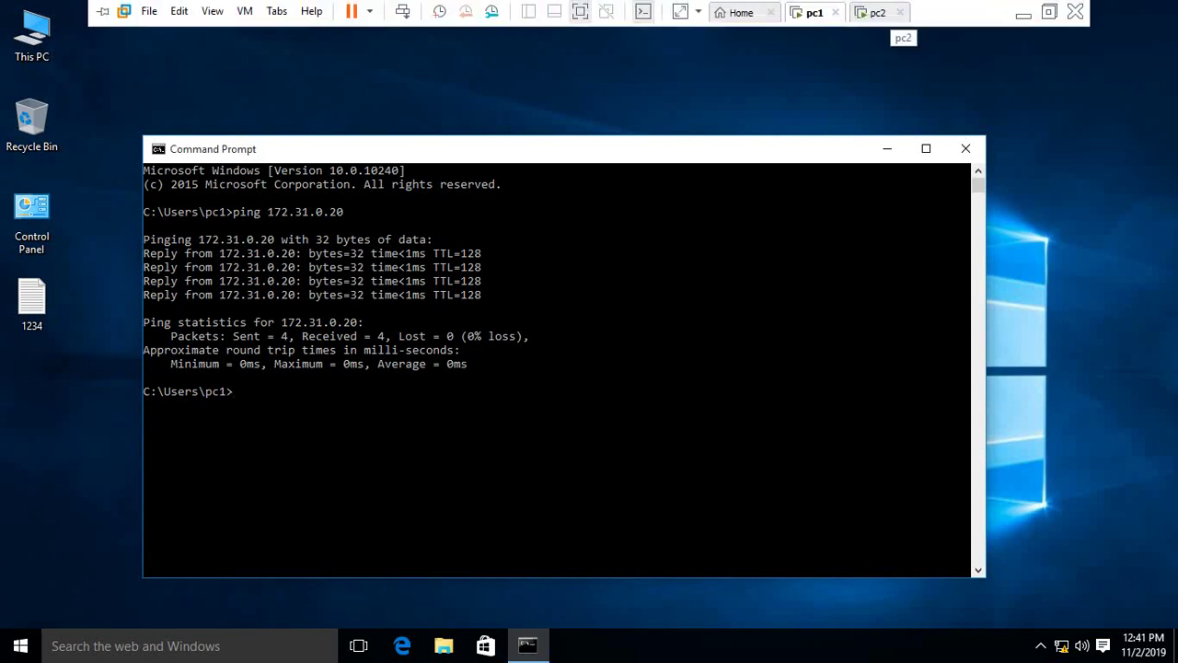
On pc2, ping 172.31.0.10 from an administrator Command Prompt, then return to pc1.
{"action": "left_click", "coordinate": [877, 11]}
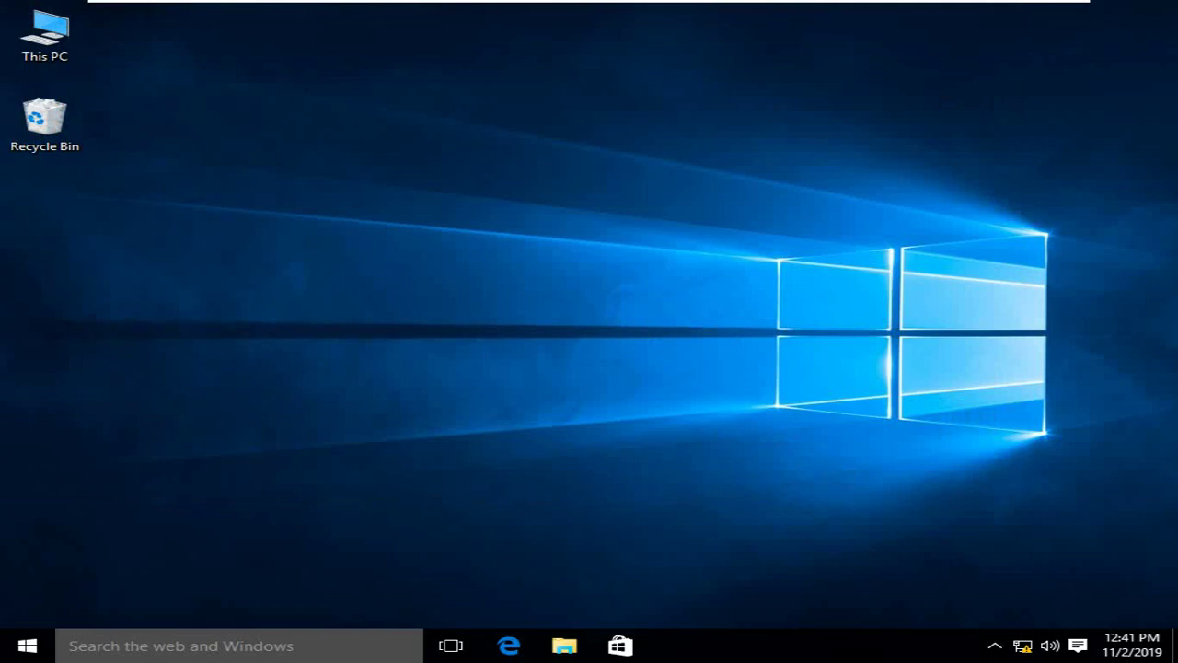
{"action": "key", "text": "super+x"}
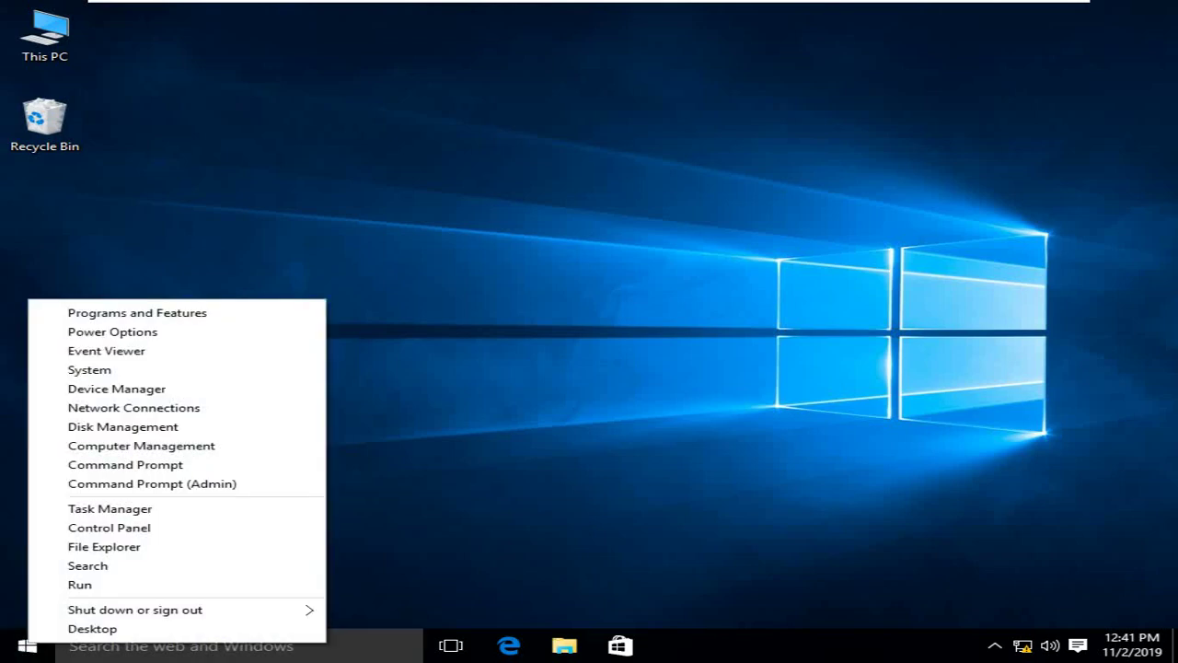
{"action": "key", "text": "Up"}
{"action": "key", "text": "Up"}
{"action": "key", "text": "Up"}
{"action": "key", "text": "Up"}
{"action": "key", "text": "Return"}
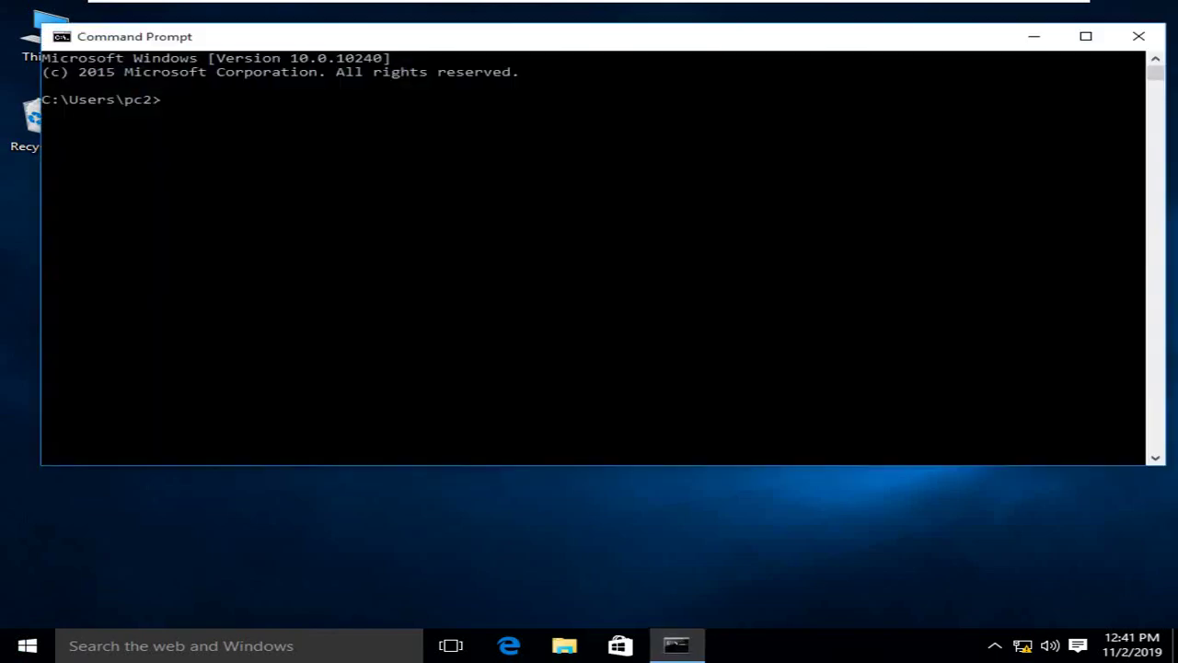
{"action": "left_click", "coordinate": [442, 252]}
{"action": "type", "text": "ping 172.31.0.10"}
{"action": "key", "text": "Return"}
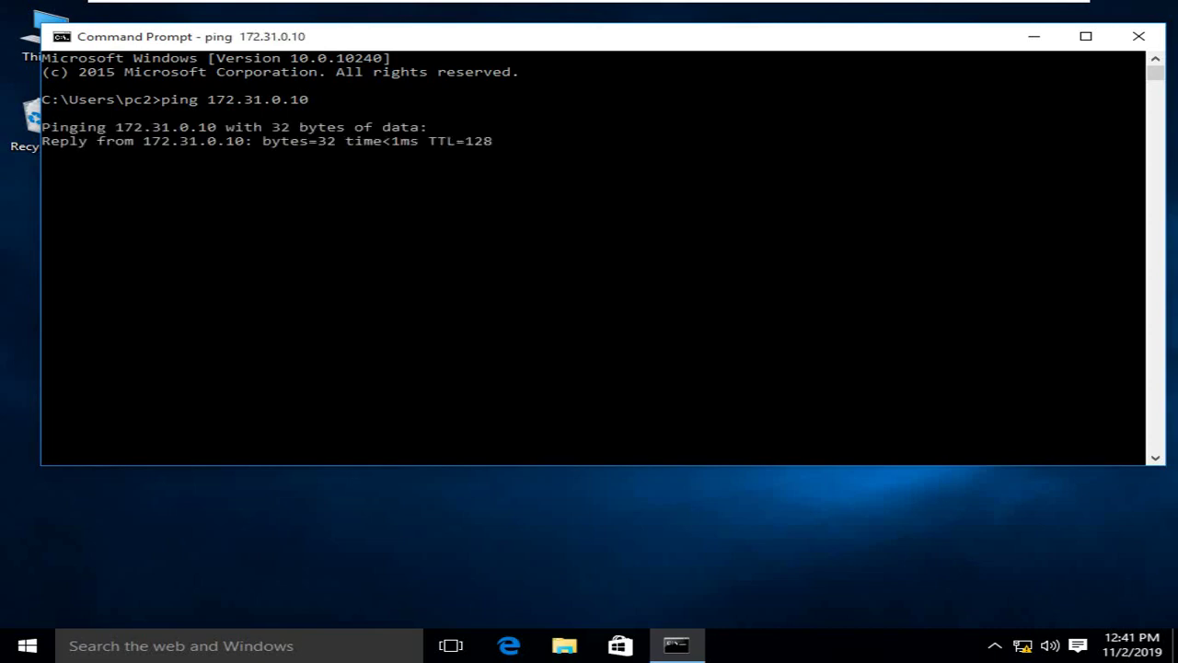
{"action": "mouse_move", "coordinate": [814, 13]}
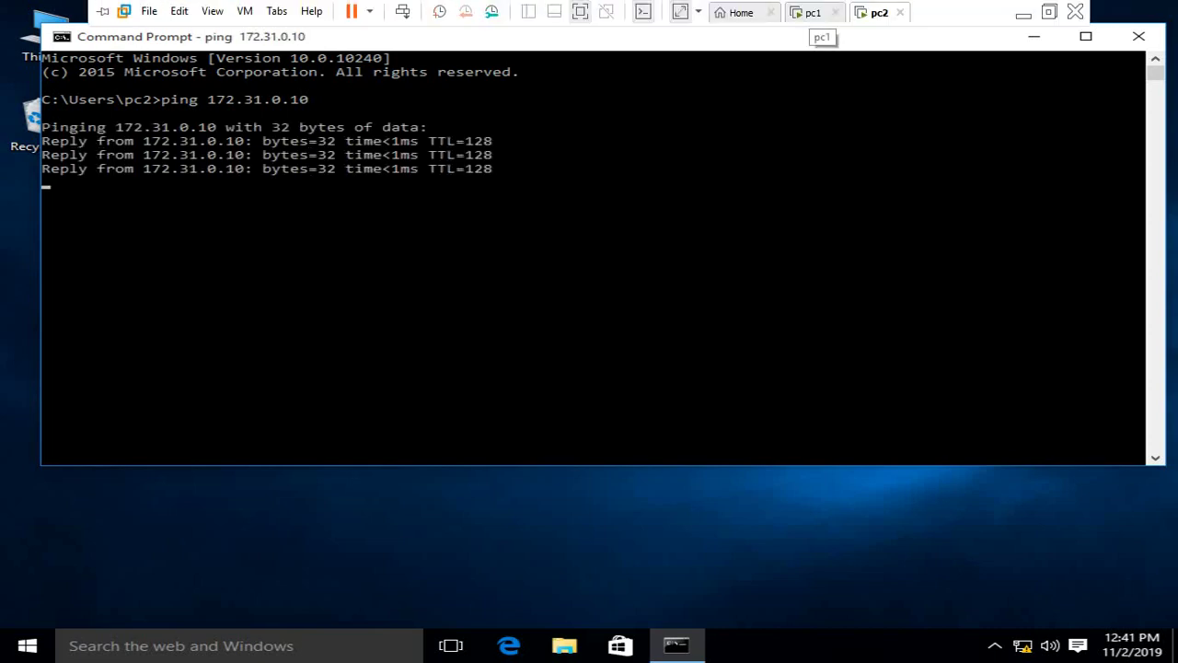
{"action": "left_click", "coordinate": [814, 13]}
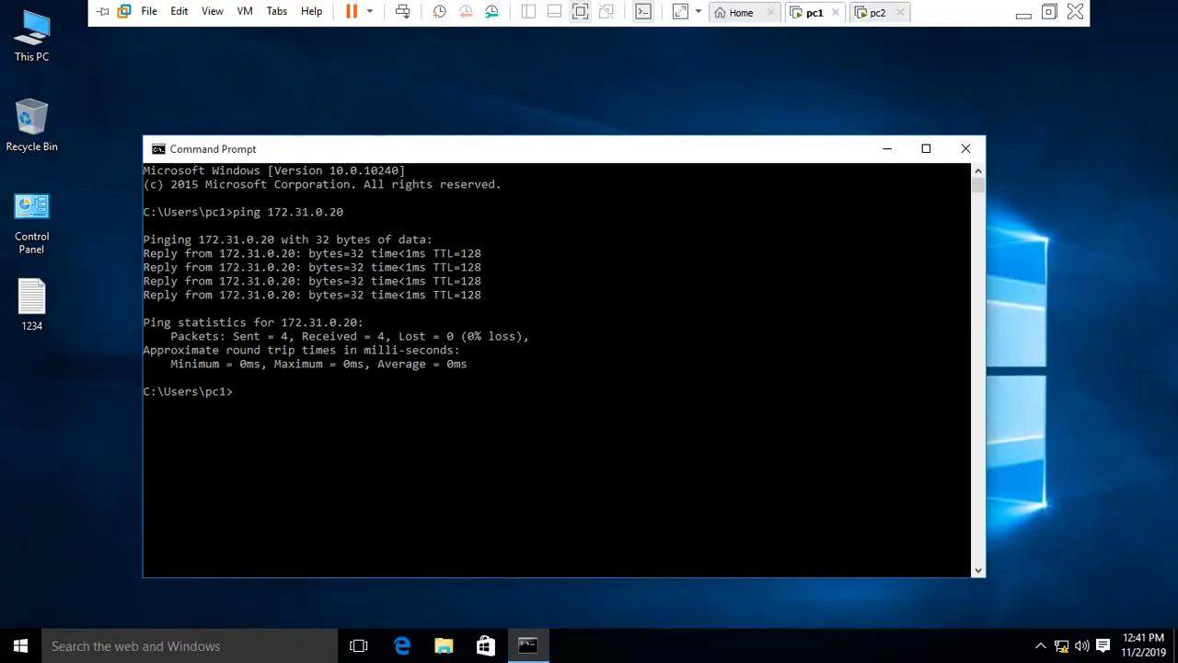
Minimize Command Prompt and open Control Panel maximized from its desktop shortcut.
{"action": "left_click", "coordinate": [887, 148]}
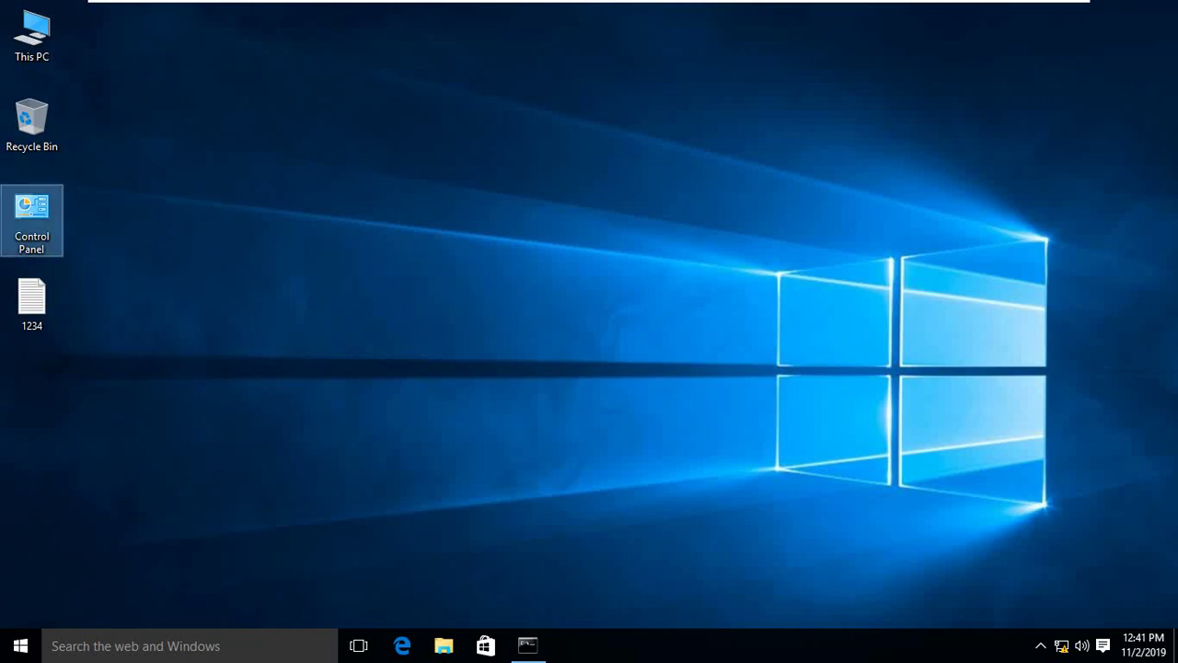
{"action": "right_click", "coordinate": [39, 227]}
{"action": "key", "text": "Return"}
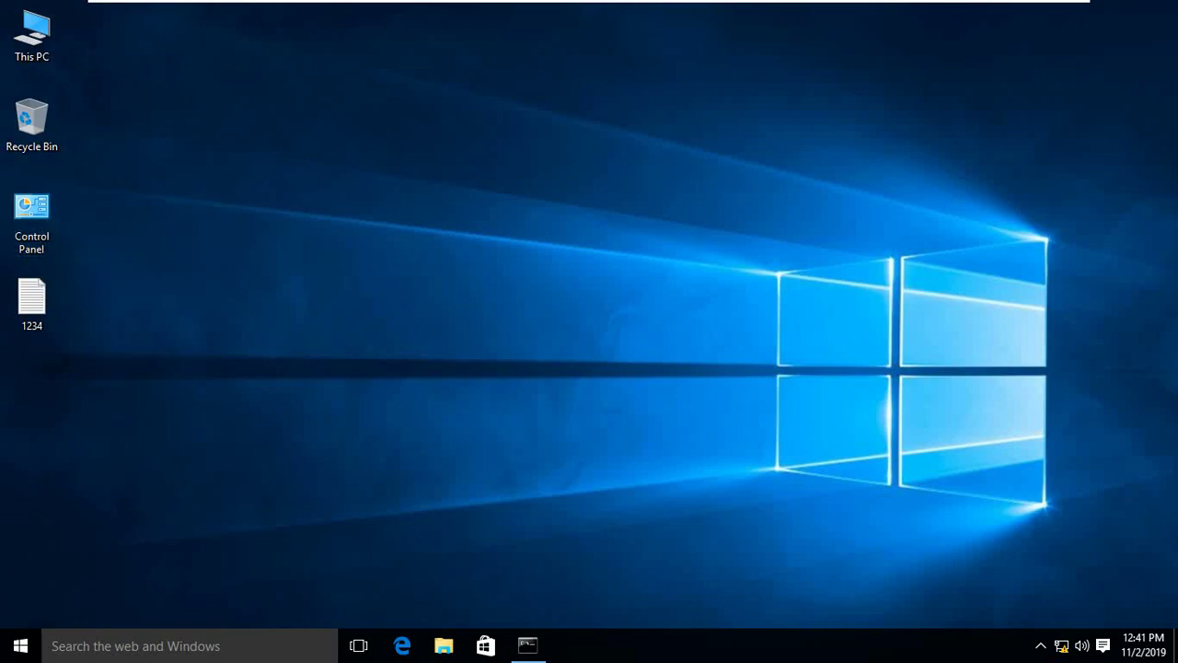
{"action": "scroll", "coordinate": [230, 432], "scroll_direction": "down", "scroll_amount": 2}
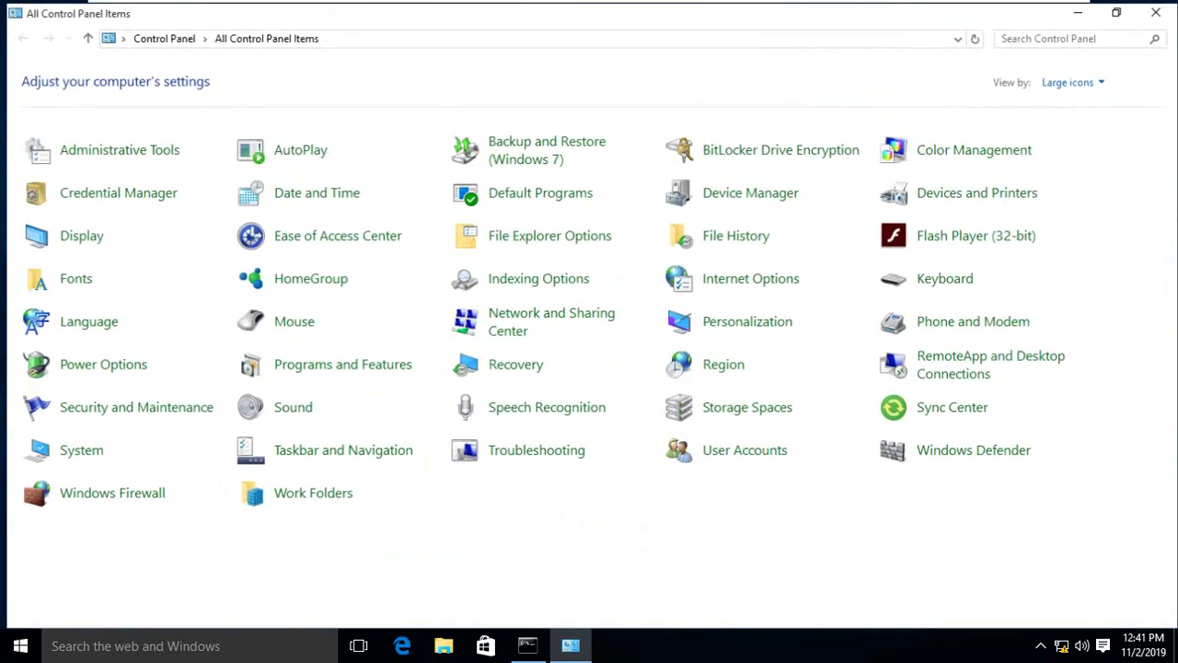
{"action": "left_click", "coordinate": [1022, 76]}
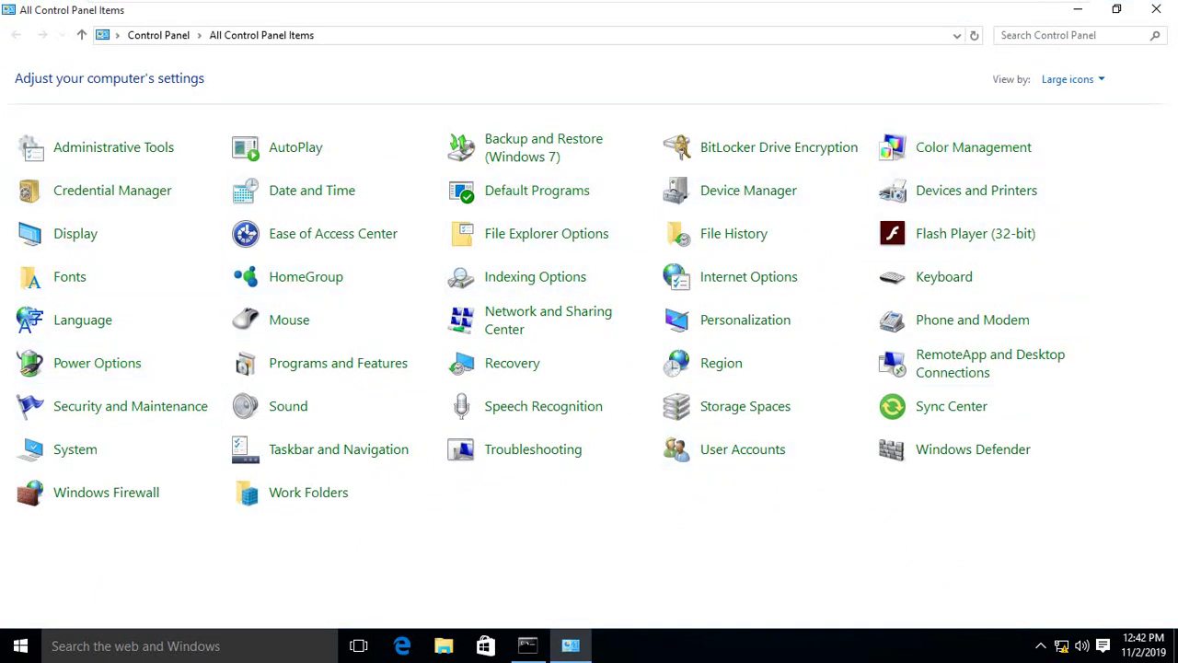
Search Control Panel for 'home' and open the HomeGroup settings page.
{"action": "left_click", "coordinate": [1068, 35]}
{"action": "type", "text": "home"}
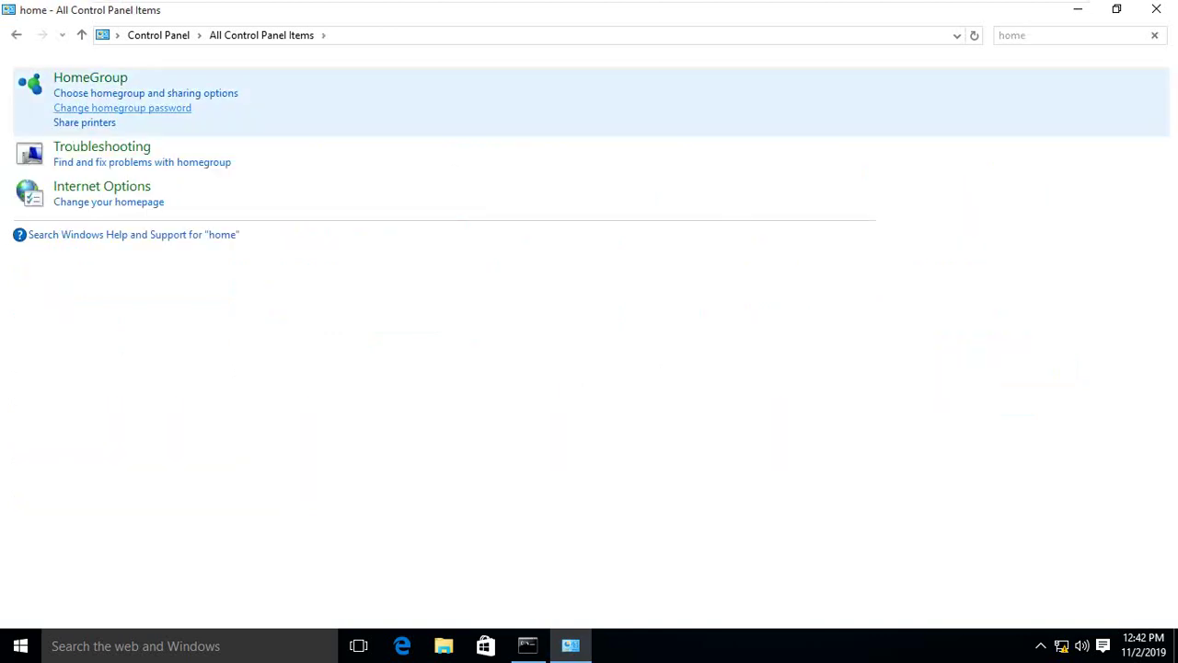
{"action": "left_click", "coordinate": [90, 77]}
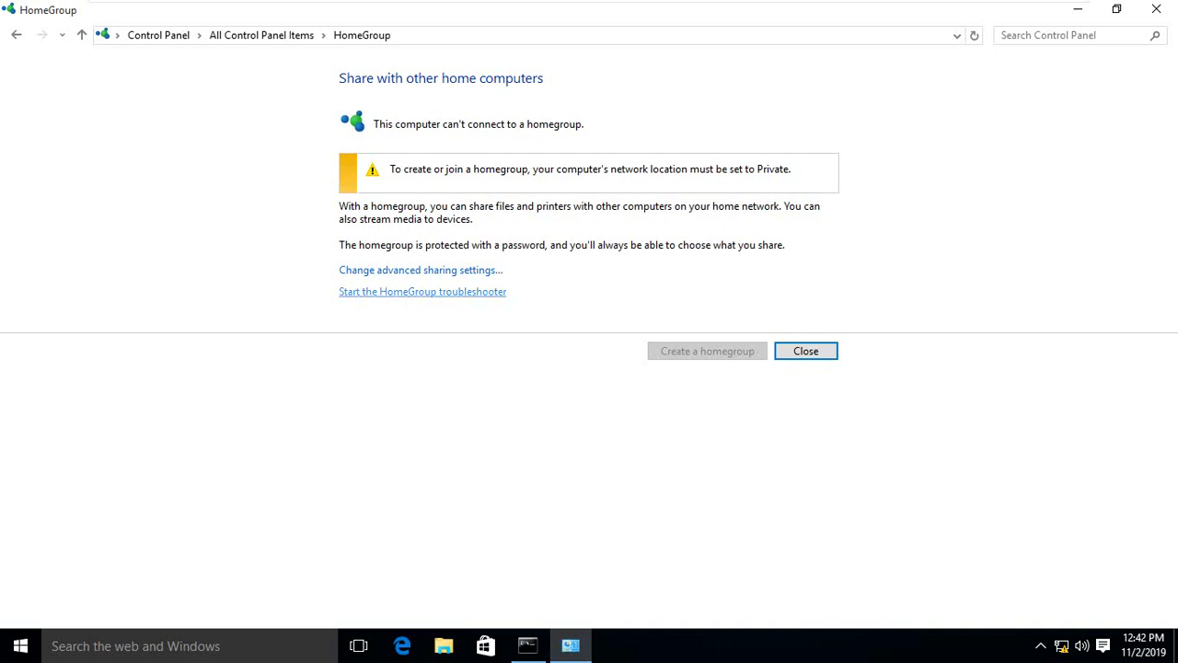
Run the HomeGroup troubleshooter and apply its suggested network settings fix.
{"action": "left_click", "coordinate": [423, 291]}
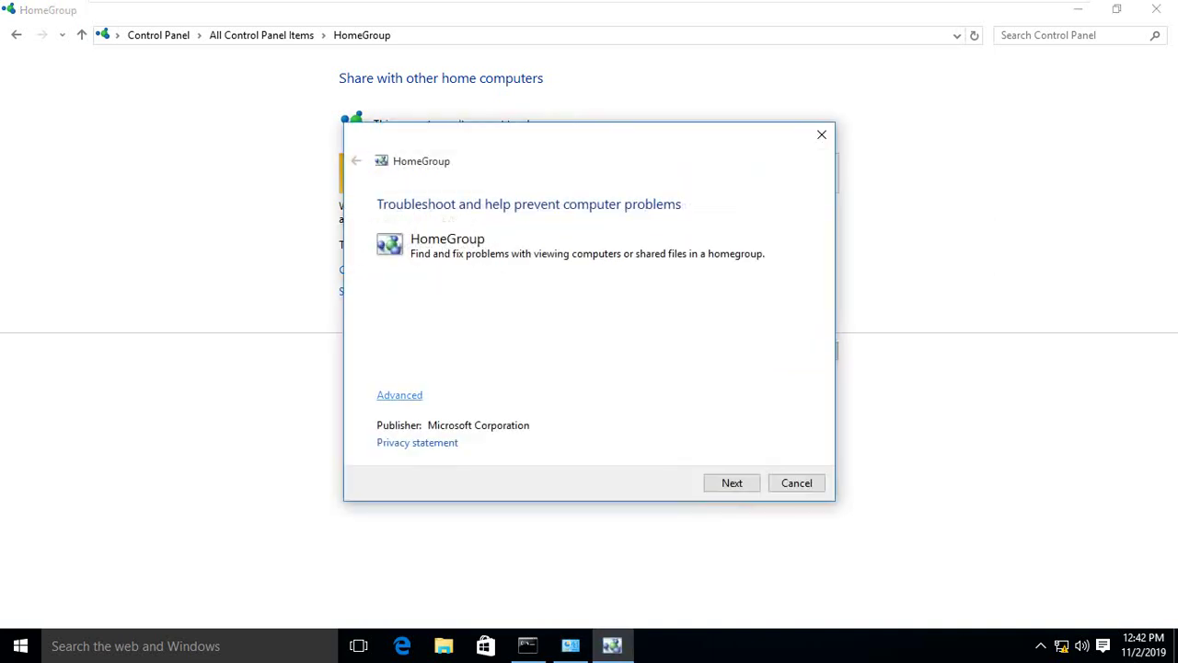
{"action": "left_click", "coordinate": [399, 395]}
{"action": "key", "text": "Return"}
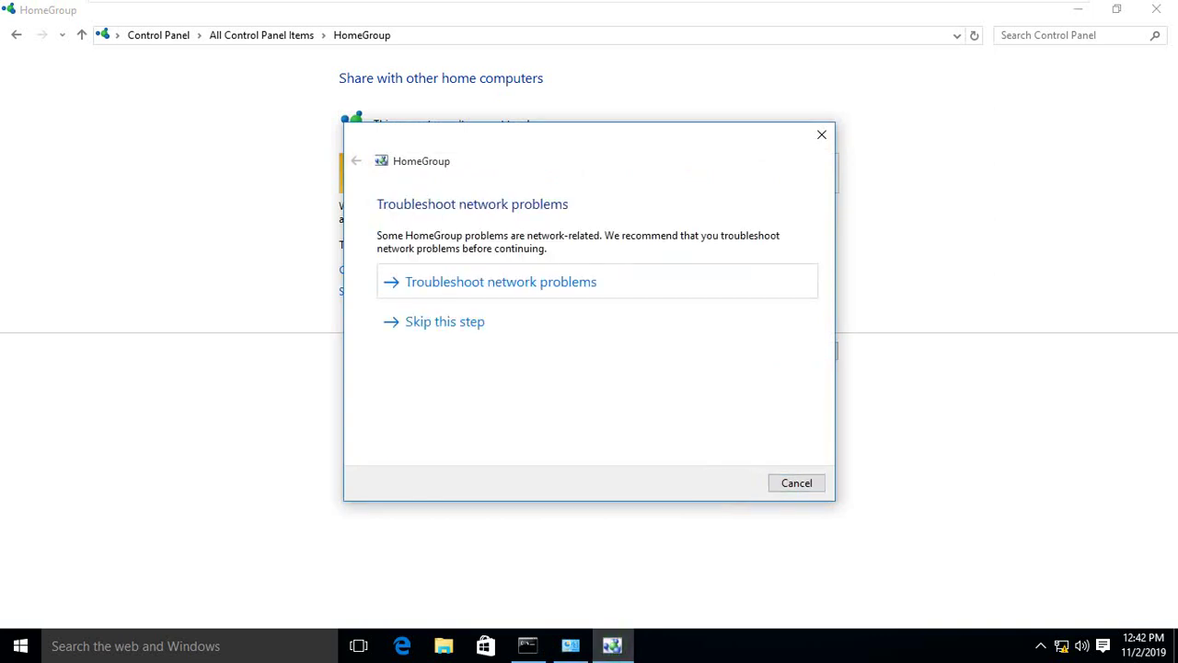
{"action": "key", "text": "Return"}
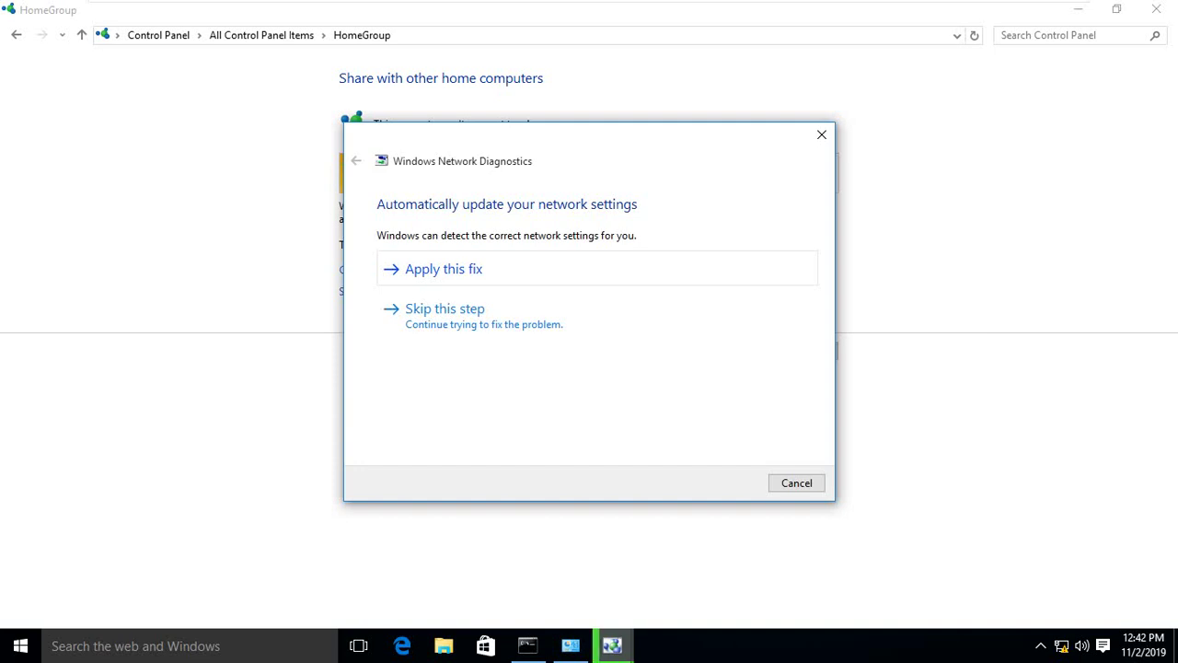
{"action": "key", "text": "Return"}
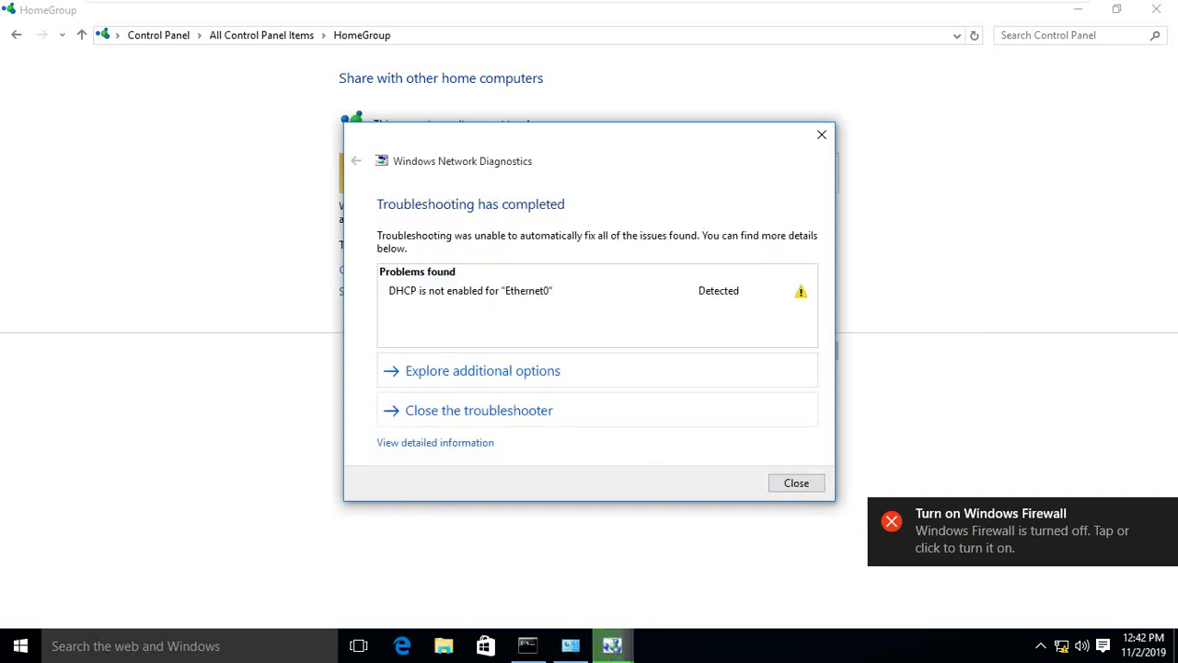
Apply the remaining HomeGroup fix, then close the finished troubleshooter and HomeGroup page.
{"action": "left_click", "coordinate": [479, 410]}
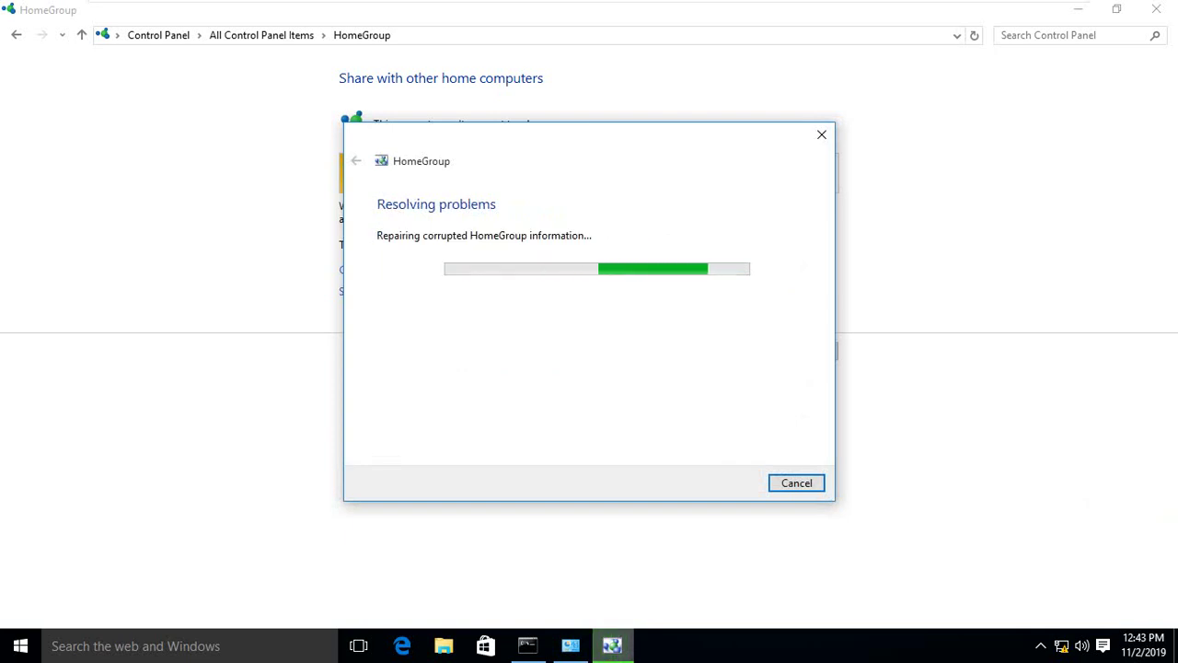
{"action": "key", "text": "Return"}
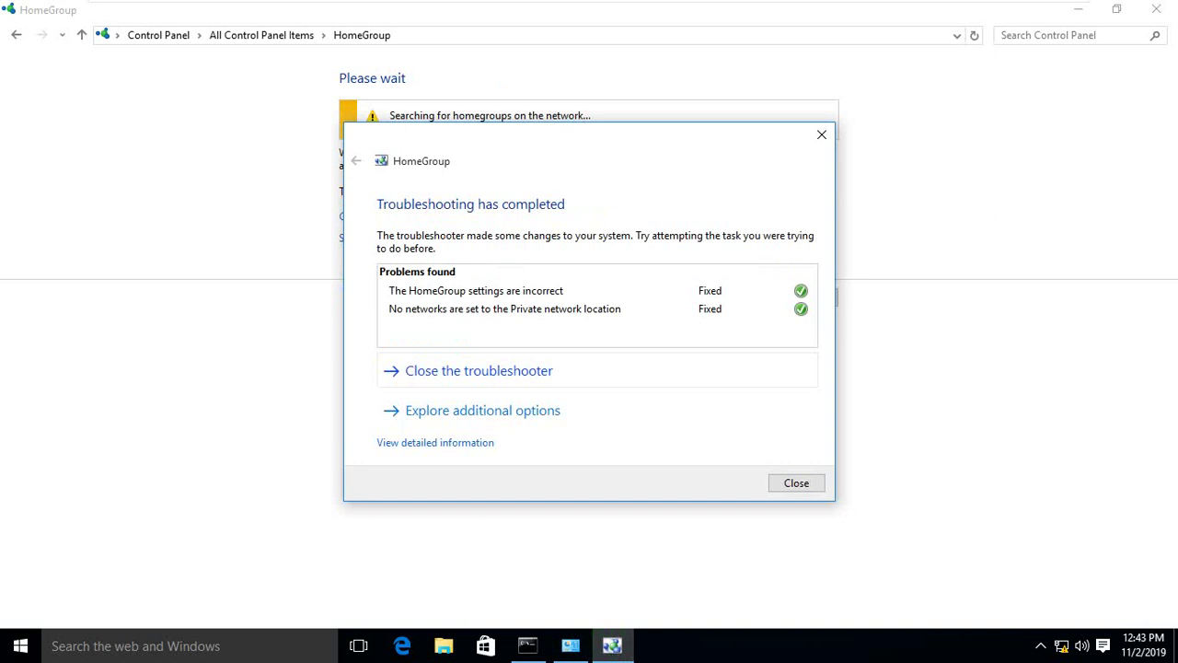
{"action": "key", "text": "Return"}
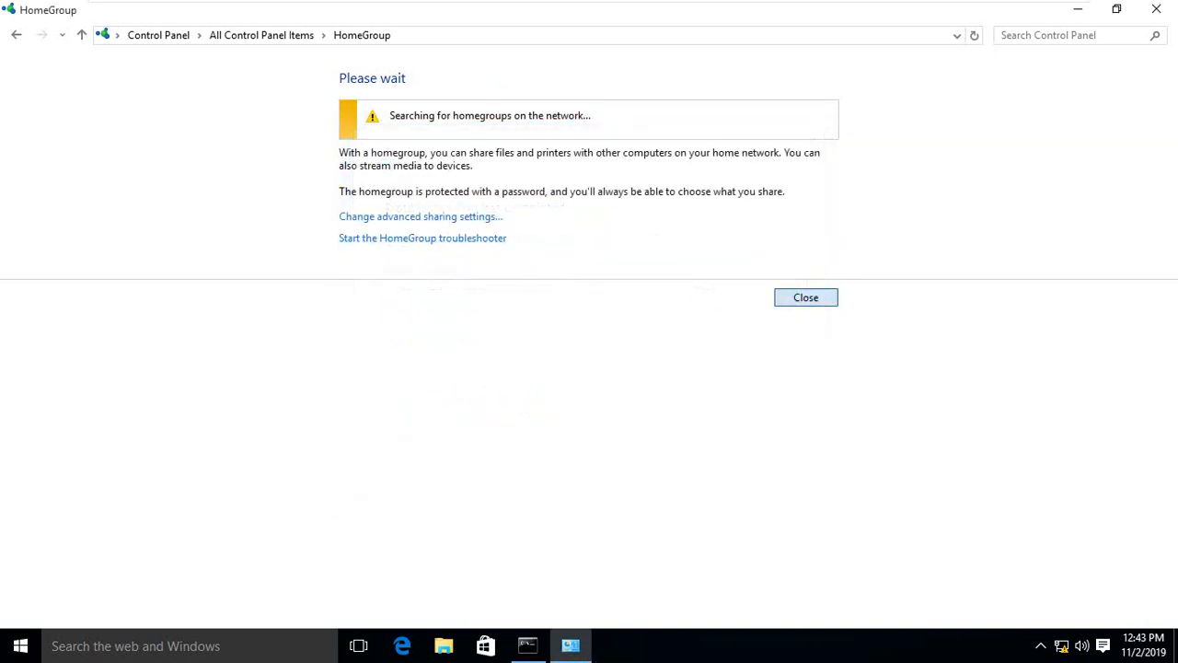
{"action": "key", "text": "Return"}
Create a homegroup with Documents set to Shared alongside Pictures, Videos, Music and Printers & Devices.
{"action": "left_click", "coordinate": [90, 77]}
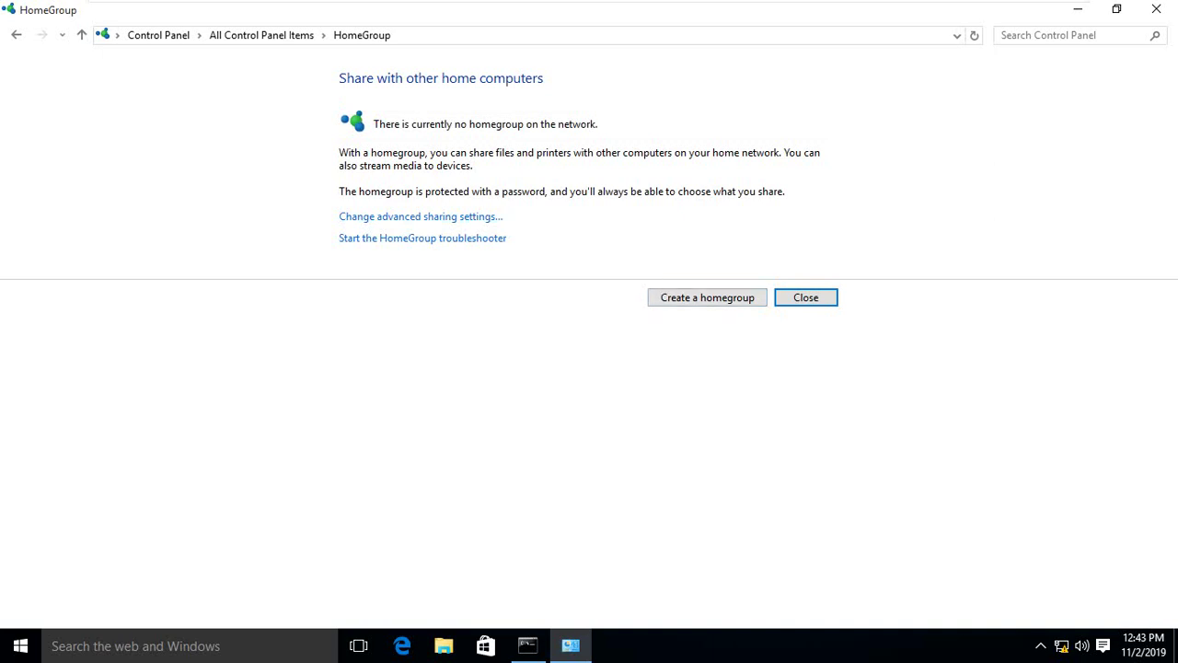
{"action": "left_click", "coordinate": [707, 298]}
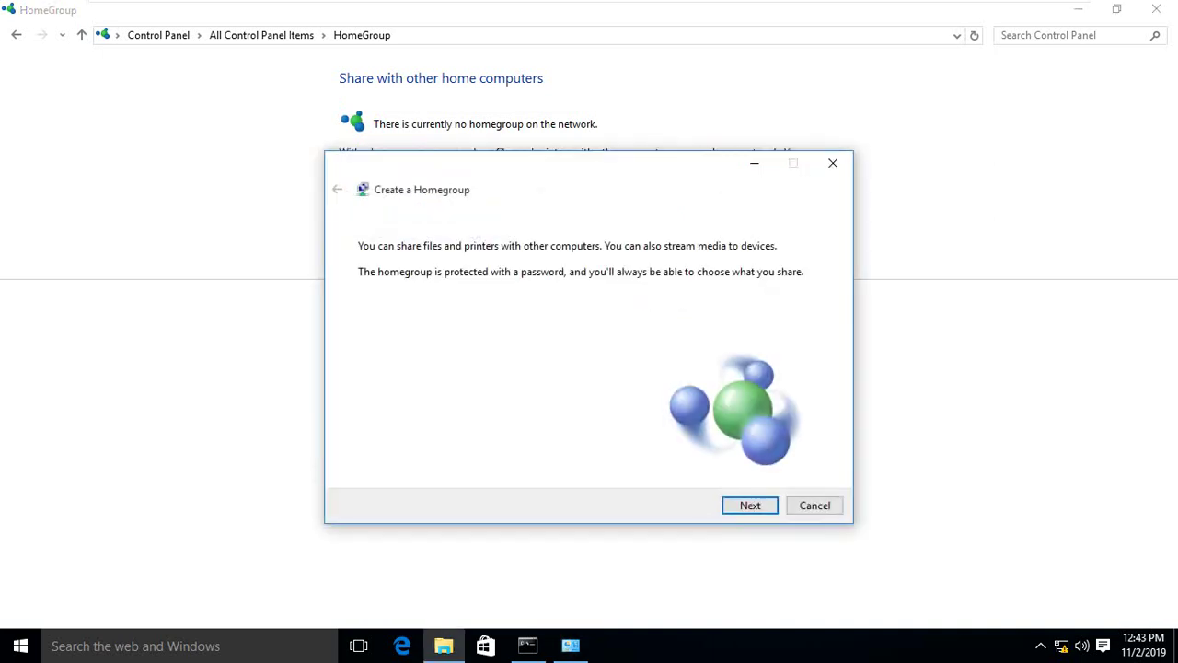
{"action": "key", "text": "Return"}
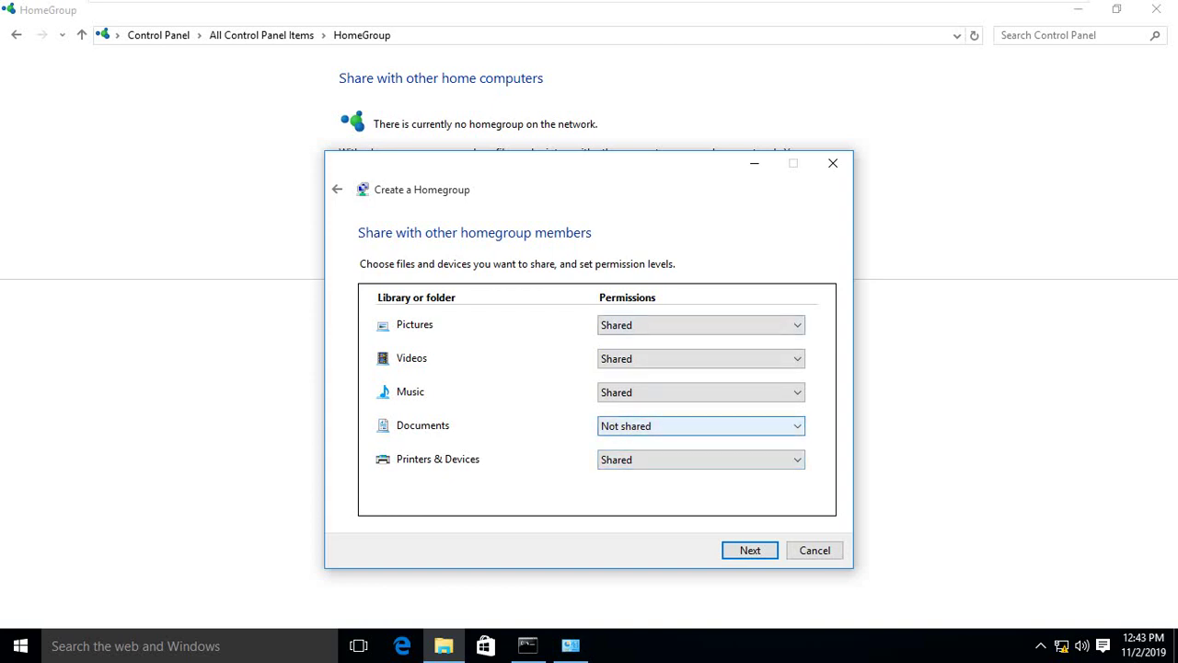
{"action": "left_click", "coordinate": [701, 425]}
{"action": "left_click", "coordinate": [644, 442]}
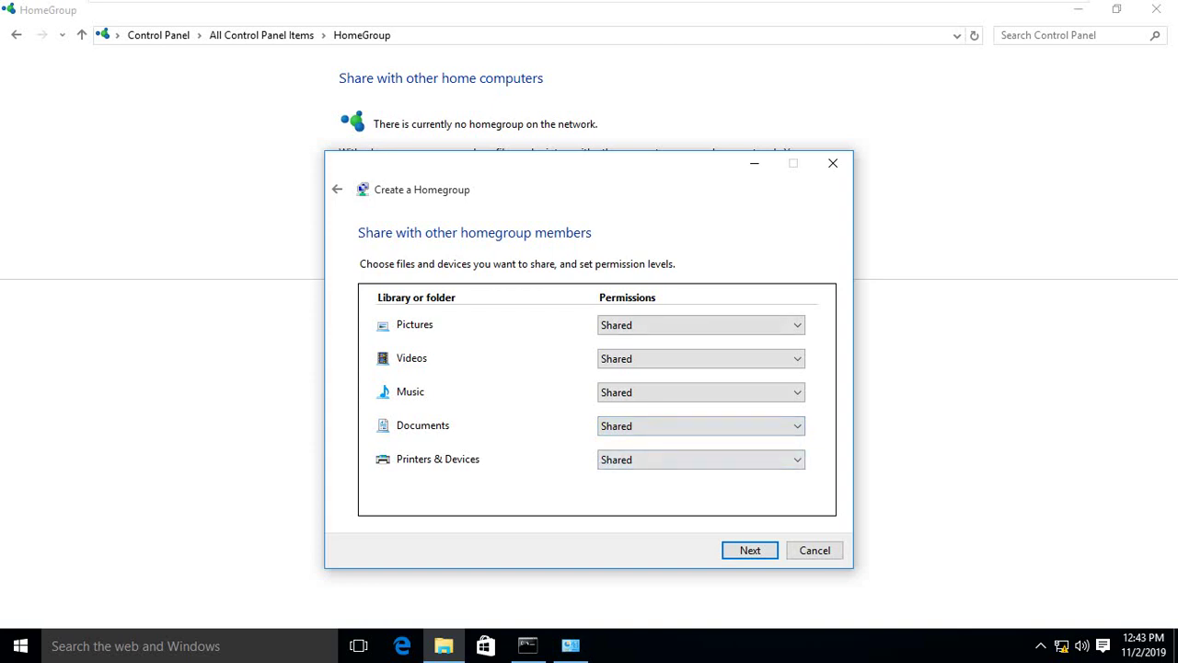
{"action": "key", "text": "Return"}
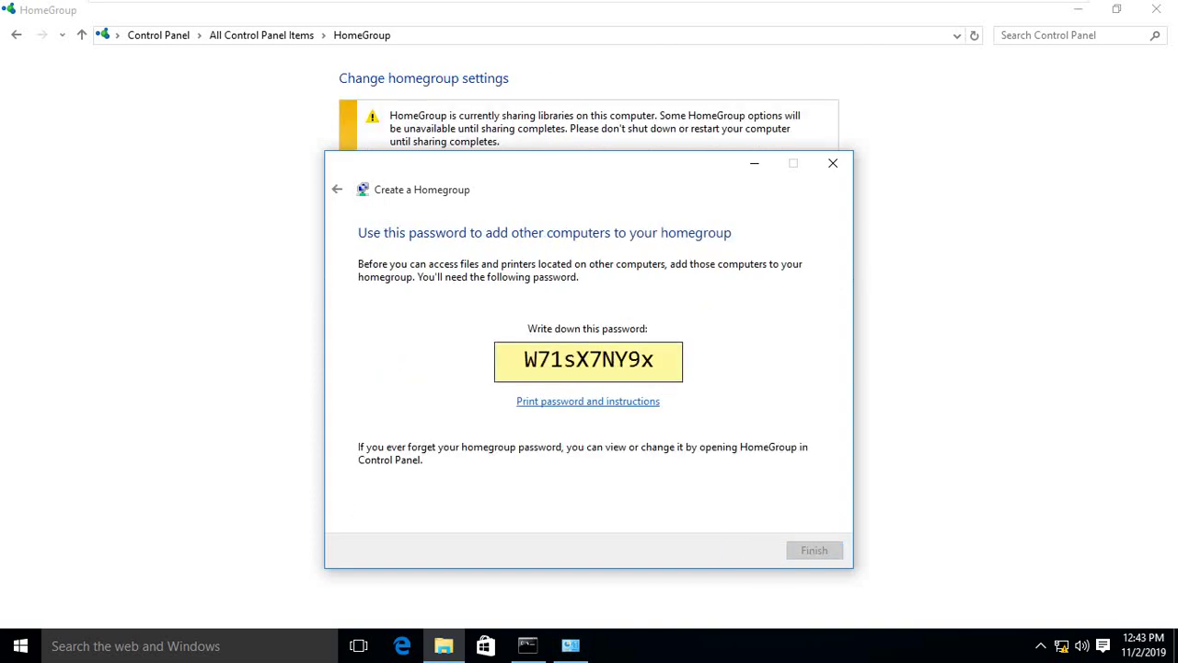
Copy the homegroup password into a new untitled Notepad document.
{"action": "key", "text": "shift+Left"}
{"action": "key", "text": "shift+Left"}
{"action": "key", "text": "shift+Left"}
{"action": "key", "text": "shift+Left"}
{"action": "key", "text": "shift+Left"}
{"action": "key", "text": "shift+Left"}
{"action": "key", "text": "shift+Left"}
{"action": "key", "text": "shift+Left"}
{"action": "key", "text": "shift+Left"}
{"action": "key", "text": "shift+Left"}
{"action": "key", "text": "ctrl+c"}
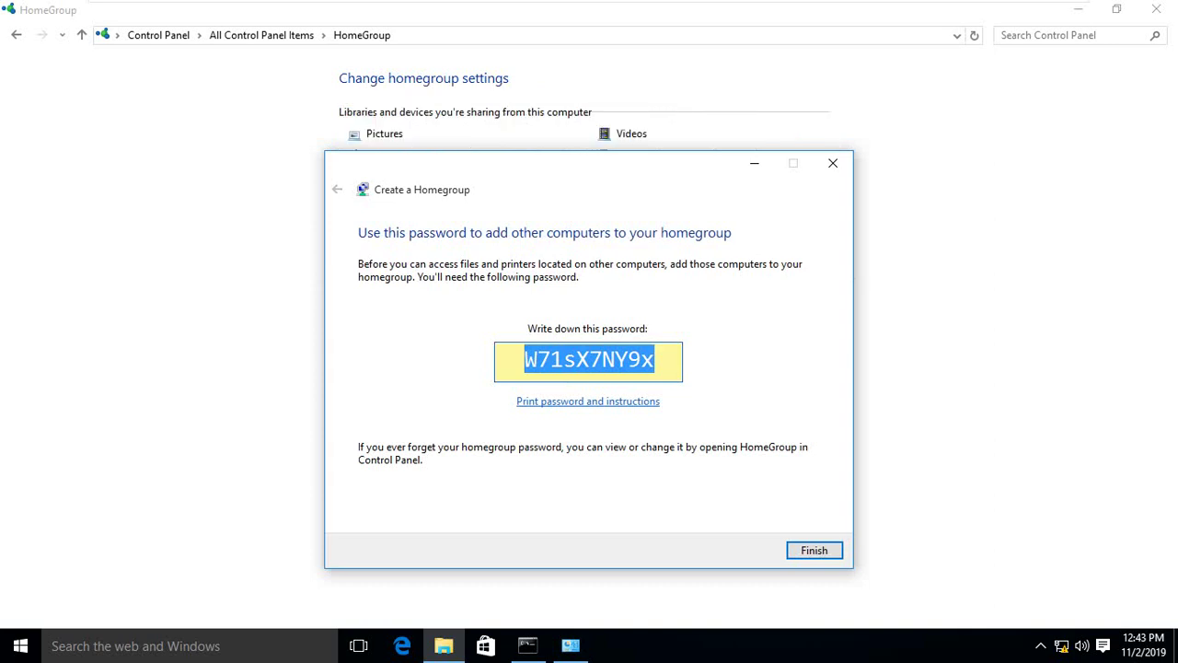
{"action": "key", "text": "super"}
{"action": "type", "text": "note"}
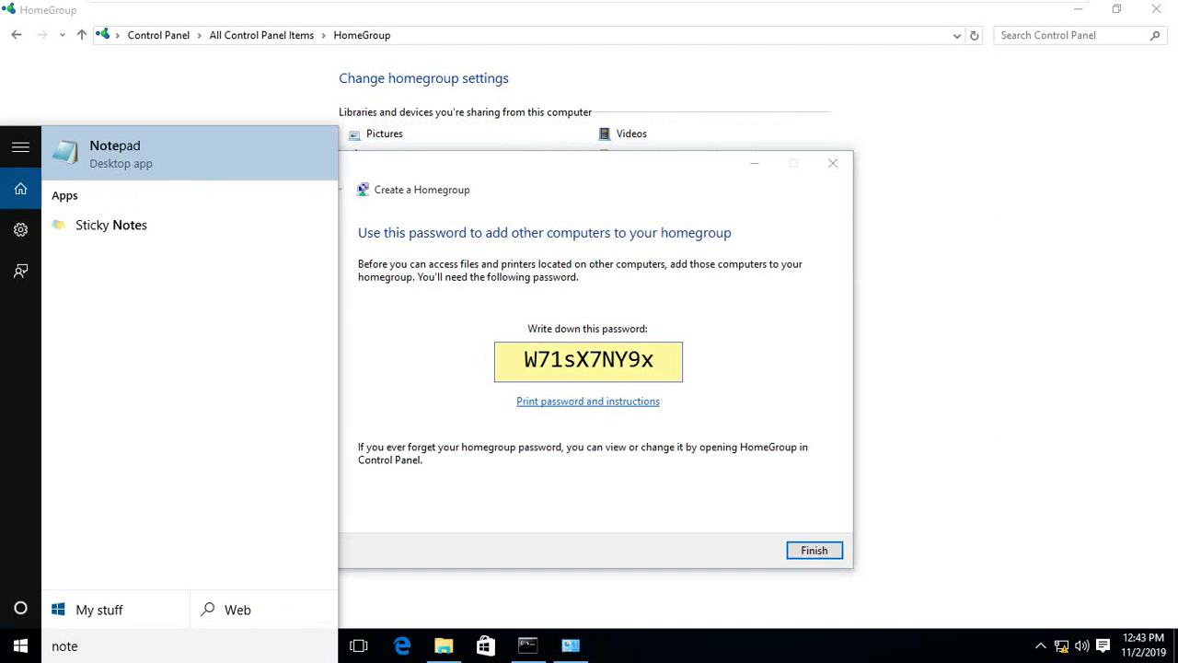
{"action": "key", "text": "Return"}
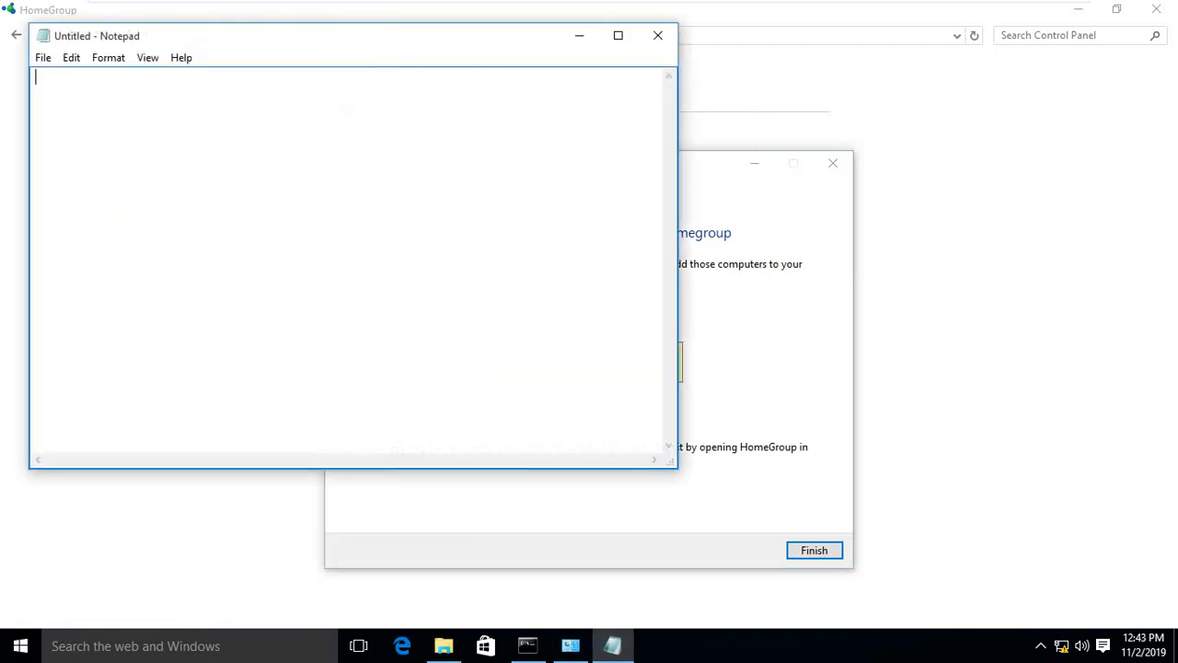
{"action": "key", "text": "ctrl+v"}
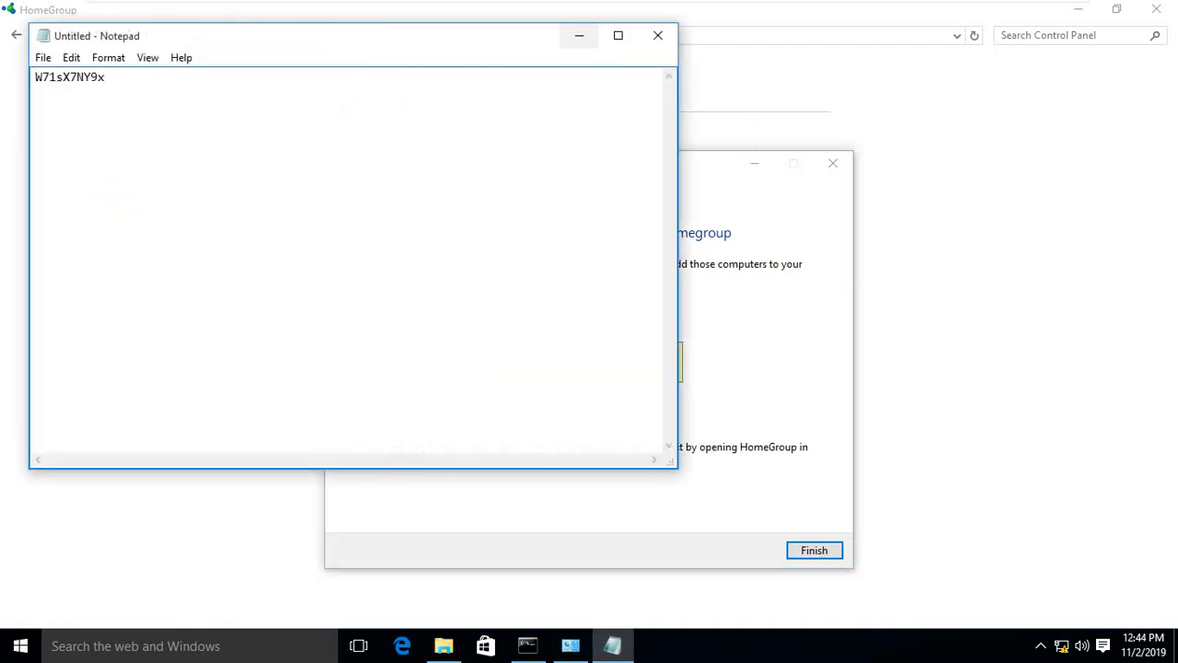
Minimize Notepad, finish the homegroup wizard, and go up to All Control Panel Items.
{"action": "left_click", "coordinate": [579, 35]}
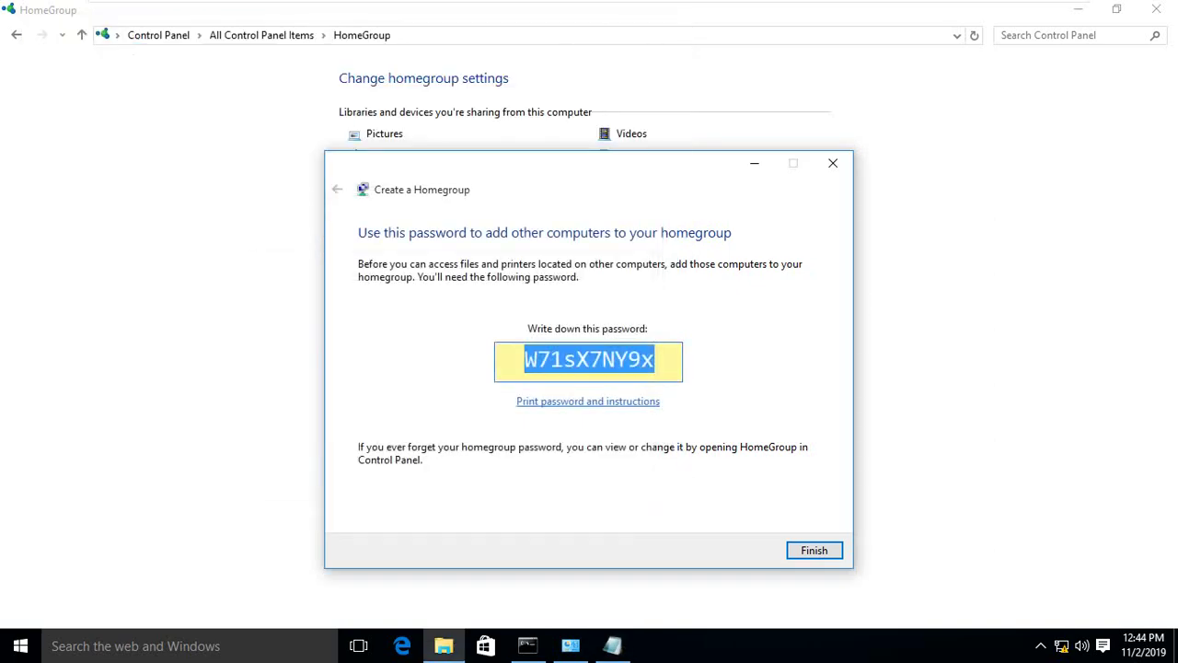
{"action": "key", "text": "Return"}
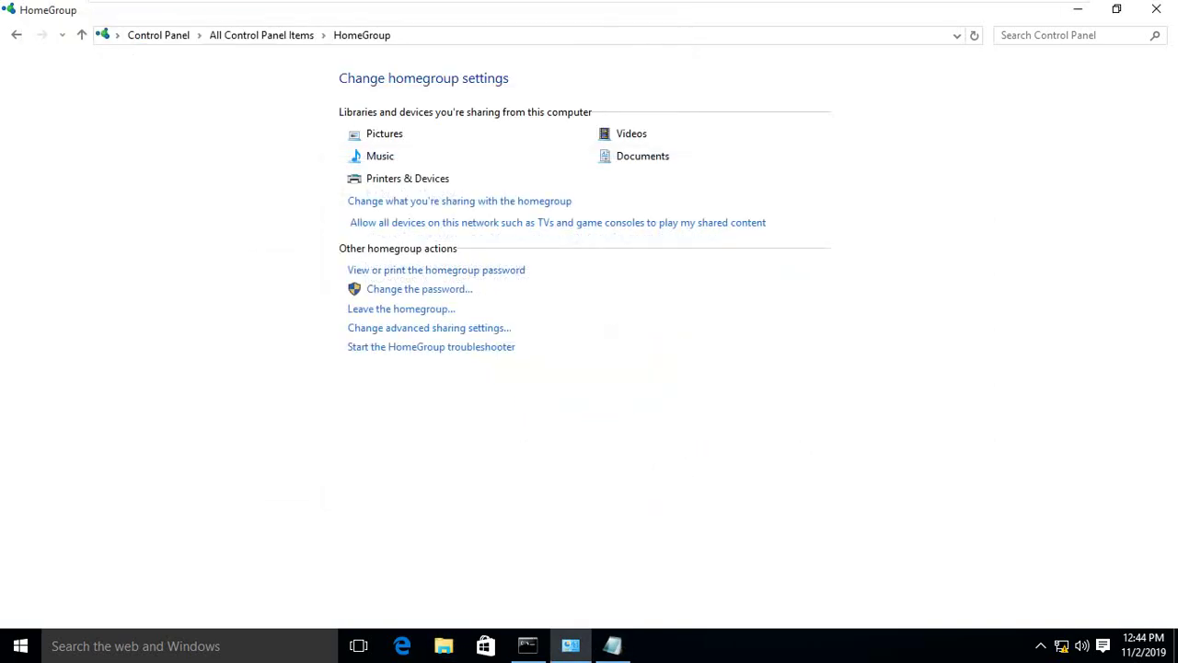
{"action": "left_click", "coordinate": [81, 34]}
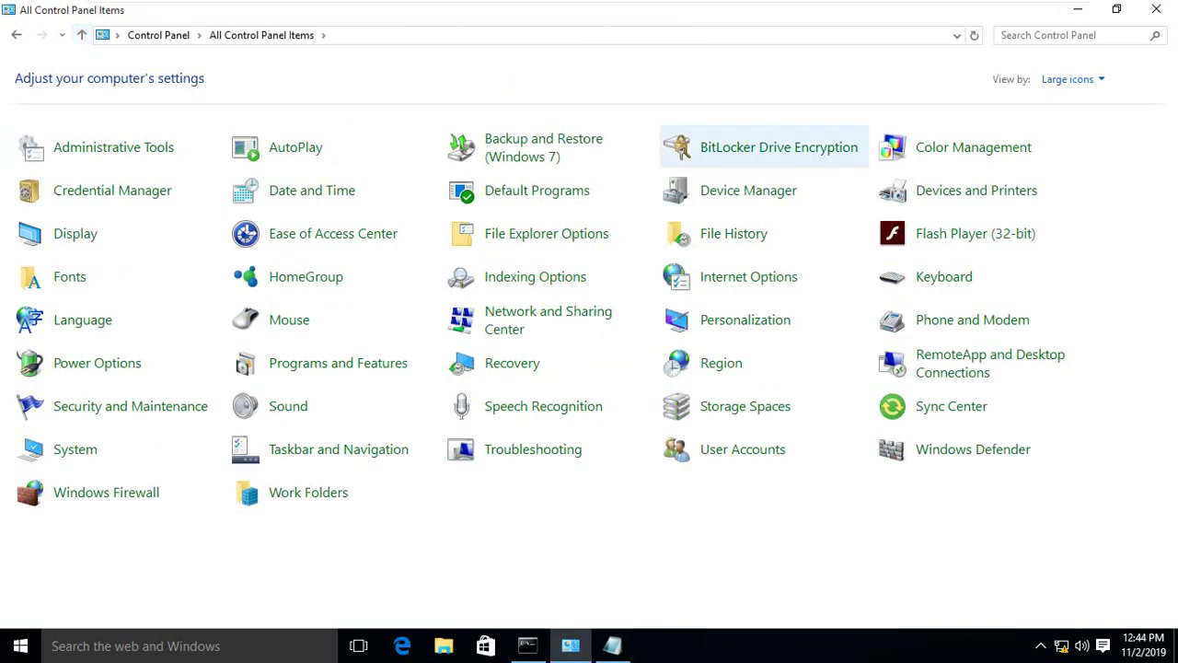
Close Control Panel and open This PC in File Explorer to check pc1 under Homegroup.
{"action": "left_click", "coordinate": [1157, 9]}
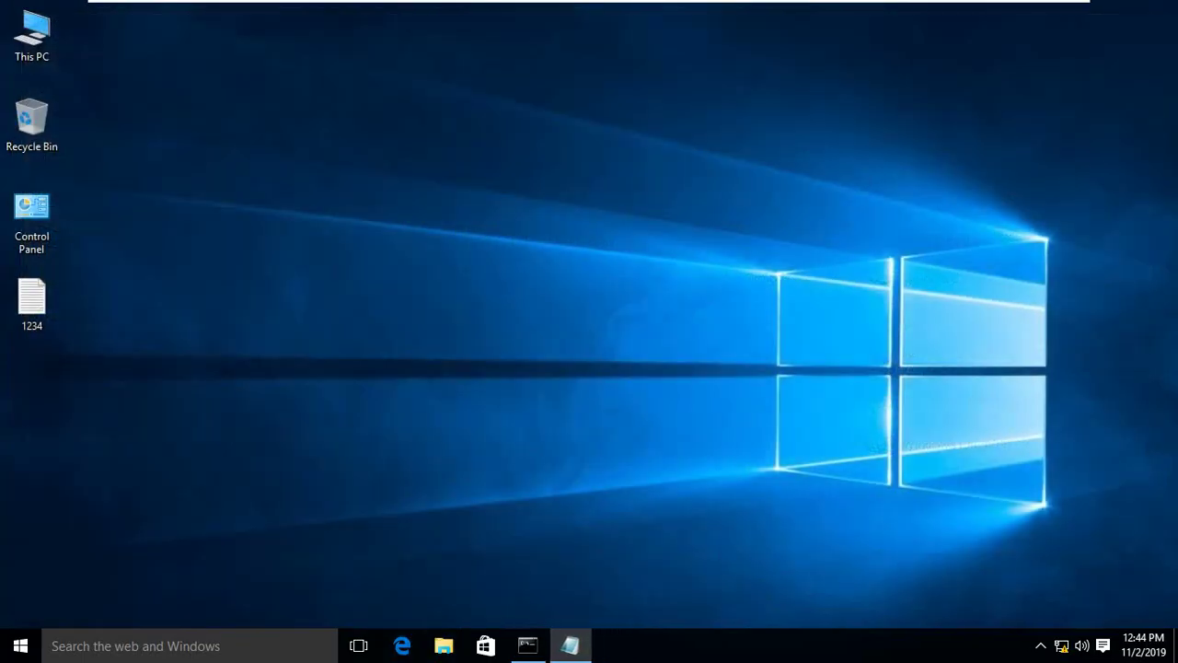
{"action": "right_click", "coordinate": [24, 35]}
{"action": "left_click", "coordinate": [55, 46]}
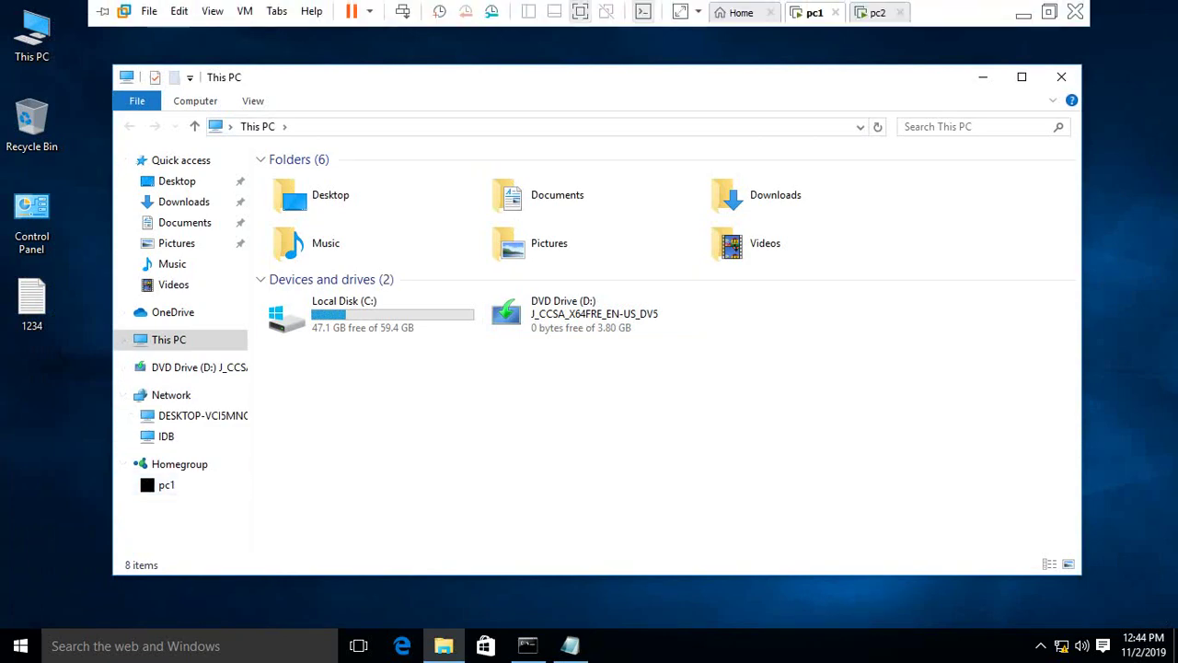
Switch to pc2 and clear its desktop by closing the Command Prompt.
{"action": "left_click", "coordinate": [877, 12]}
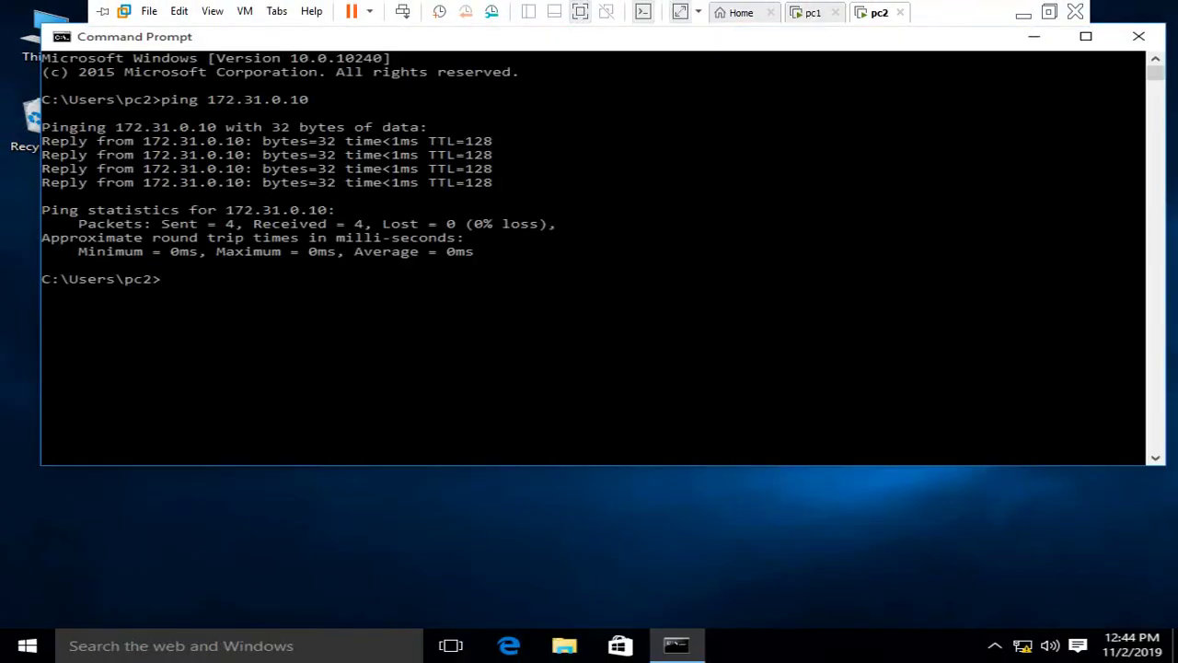
{"action": "key", "text": "super+d"}
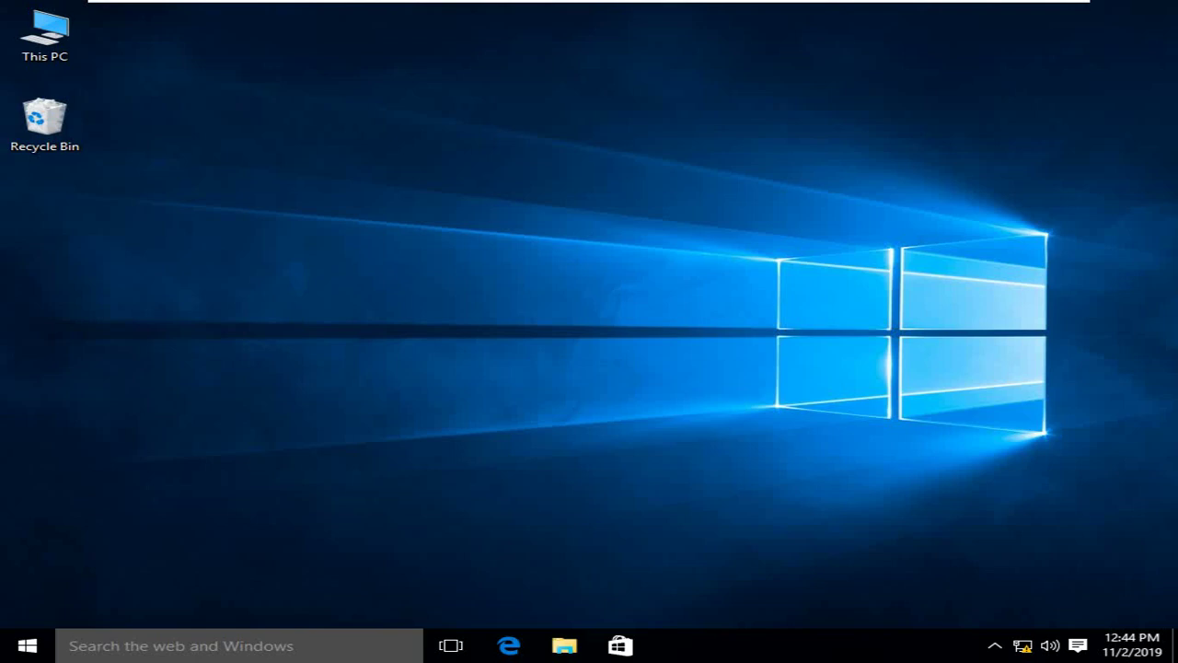
{"action": "key", "text": "super+x"}
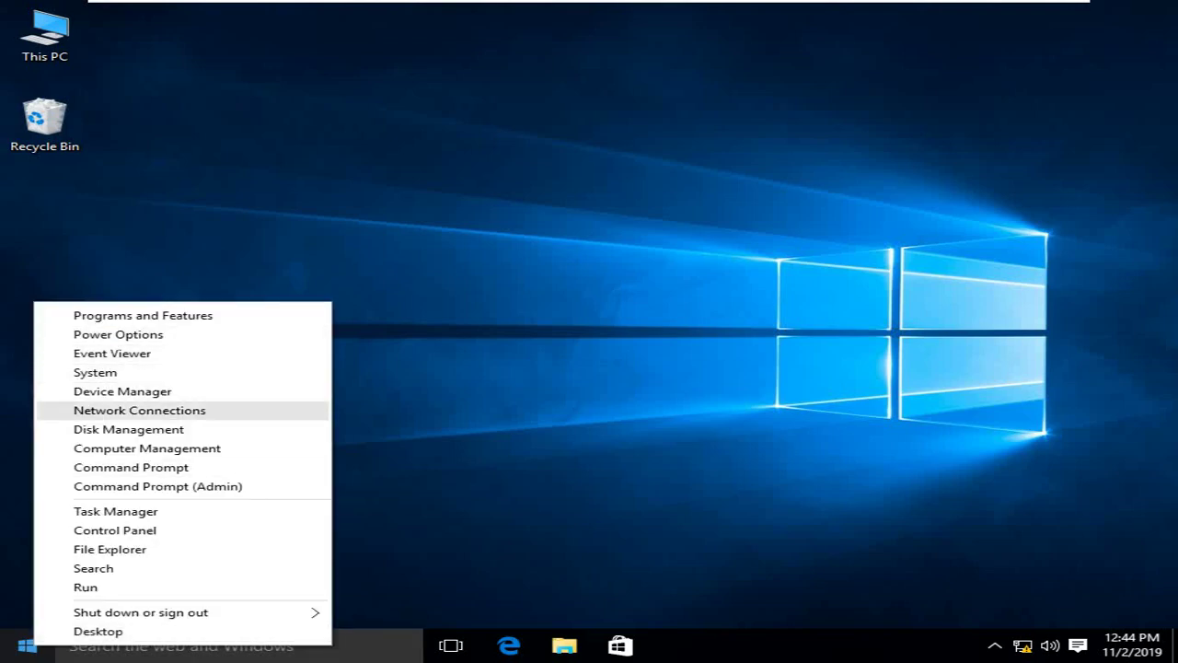
On pc2, open Control Panel from the Win+X menu and go to HomeGroup.
{"action": "left_click", "coordinate": [289, 531]}
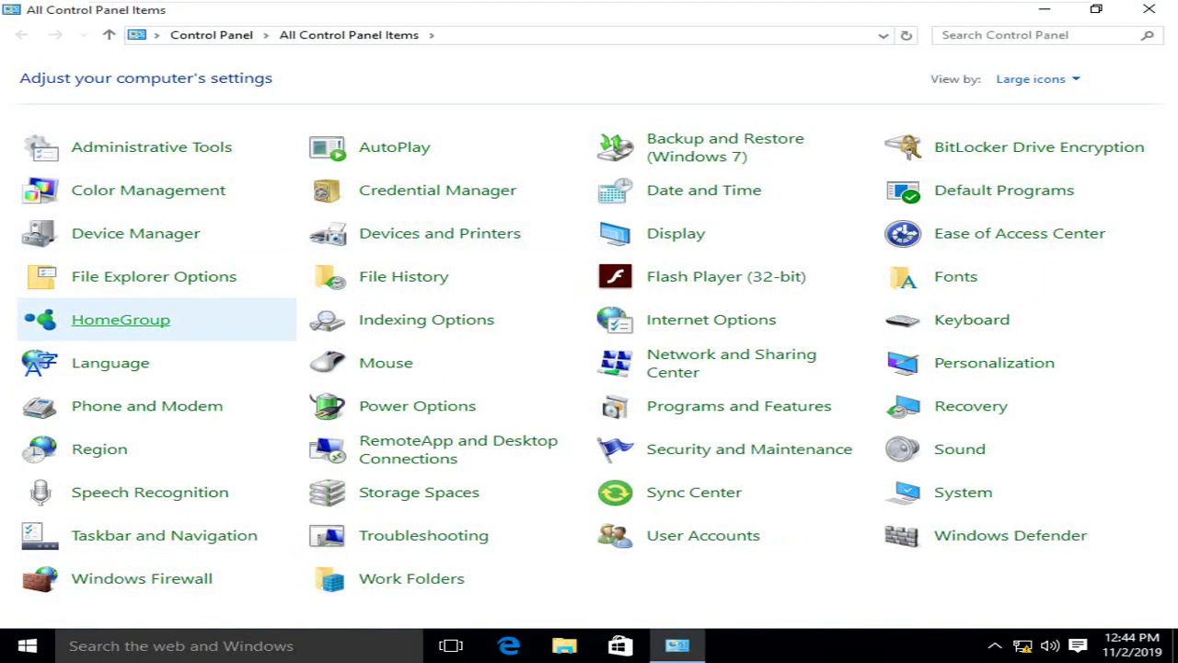
{"action": "left_click", "coordinate": [121, 320]}
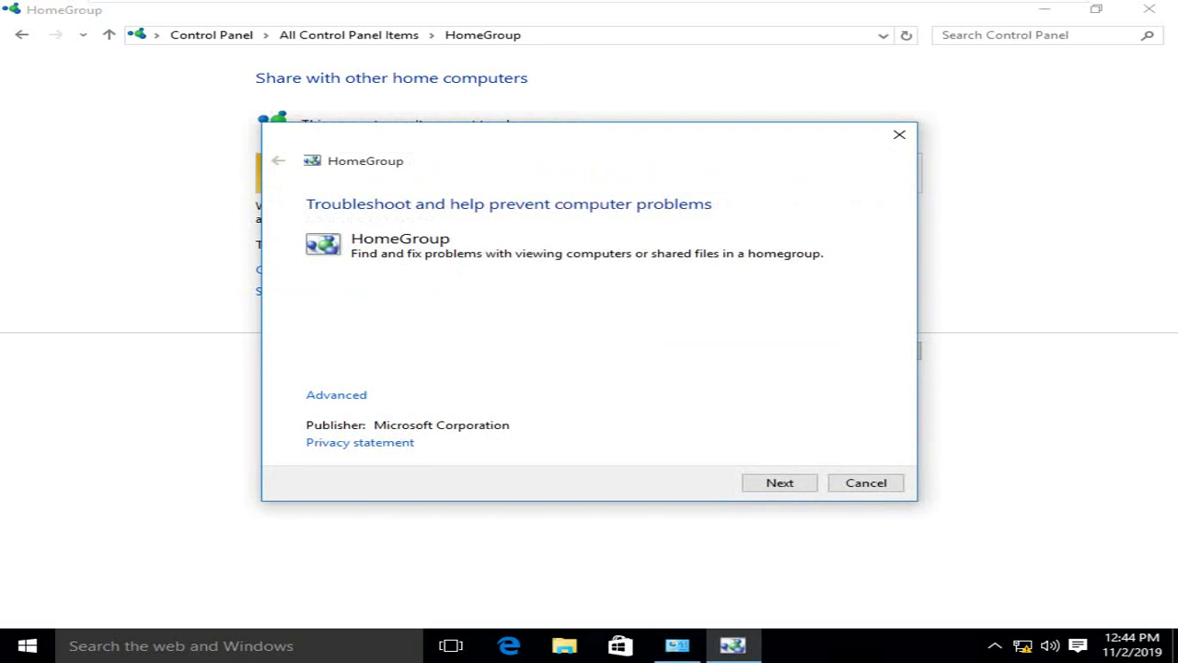
Run pc2's HomeGroup troubleshooter, applying the network settings fix and the Private network fix.
{"action": "key", "text": "Return"}
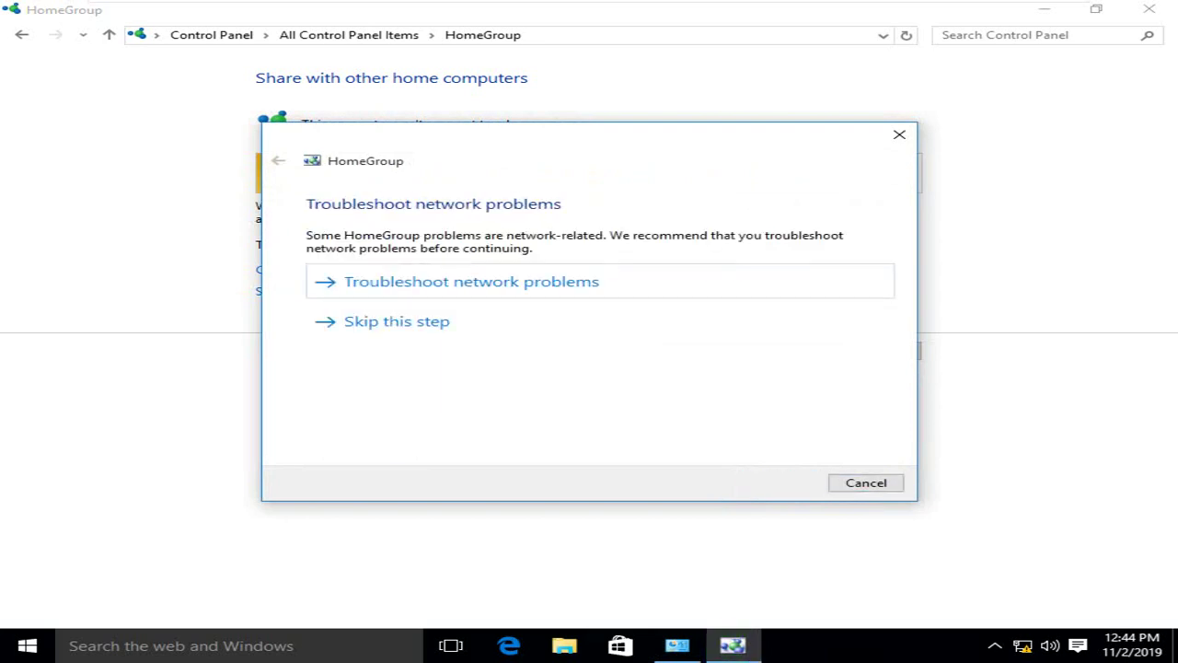
{"action": "key", "text": "Return"}
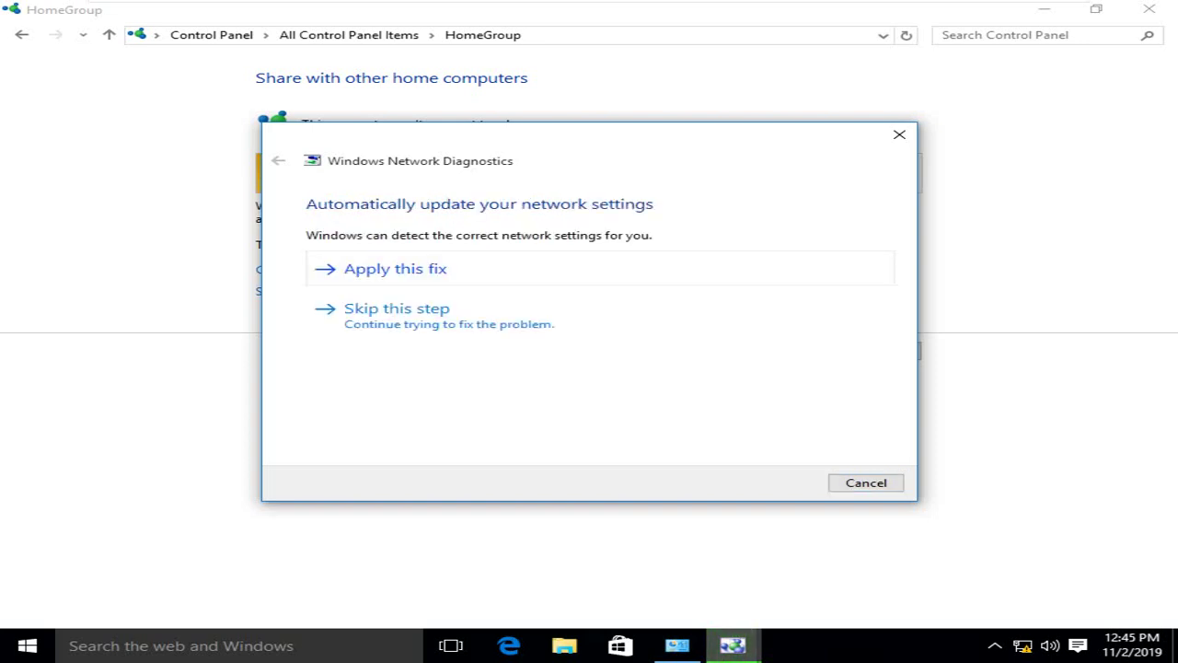
{"action": "key", "text": "Return"}
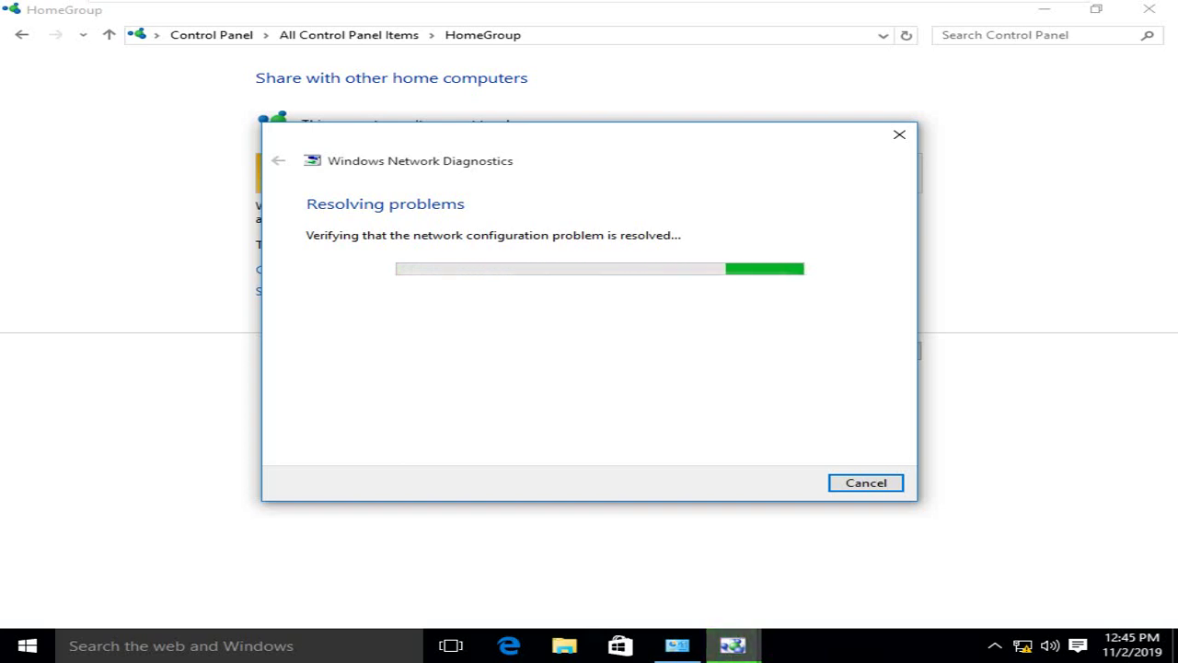
{"action": "left_click_drag", "start_coordinate": [638, 182], "coordinate": [553, 104]}
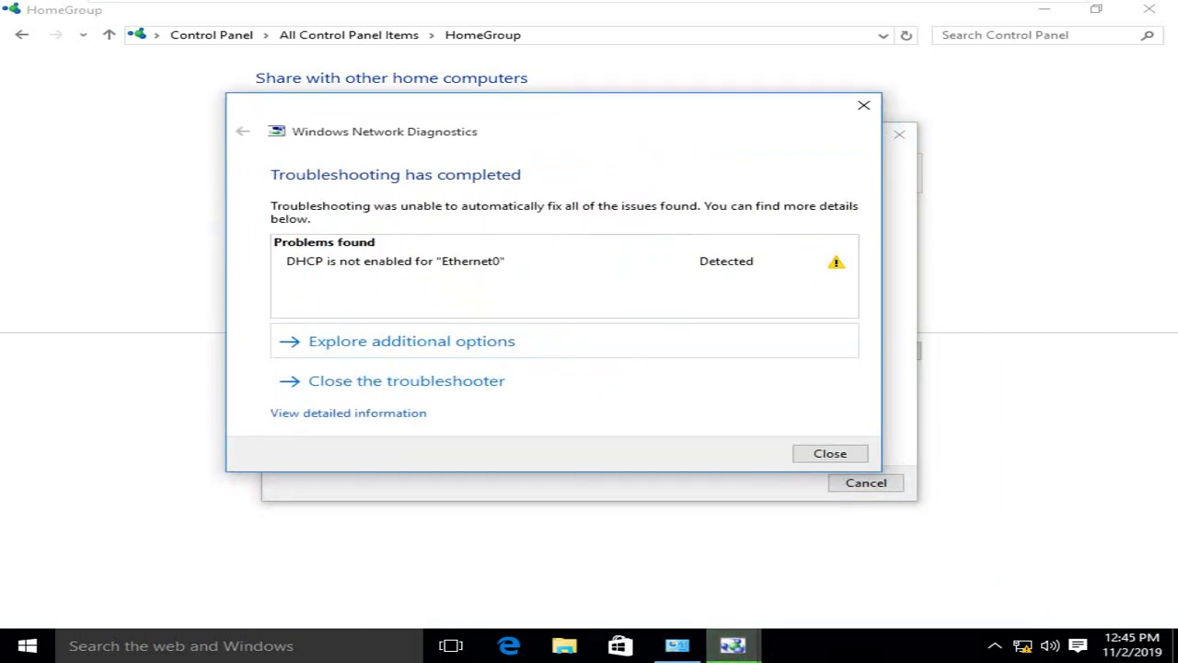
{"action": "left_click", "coordinate": [332, 382]}
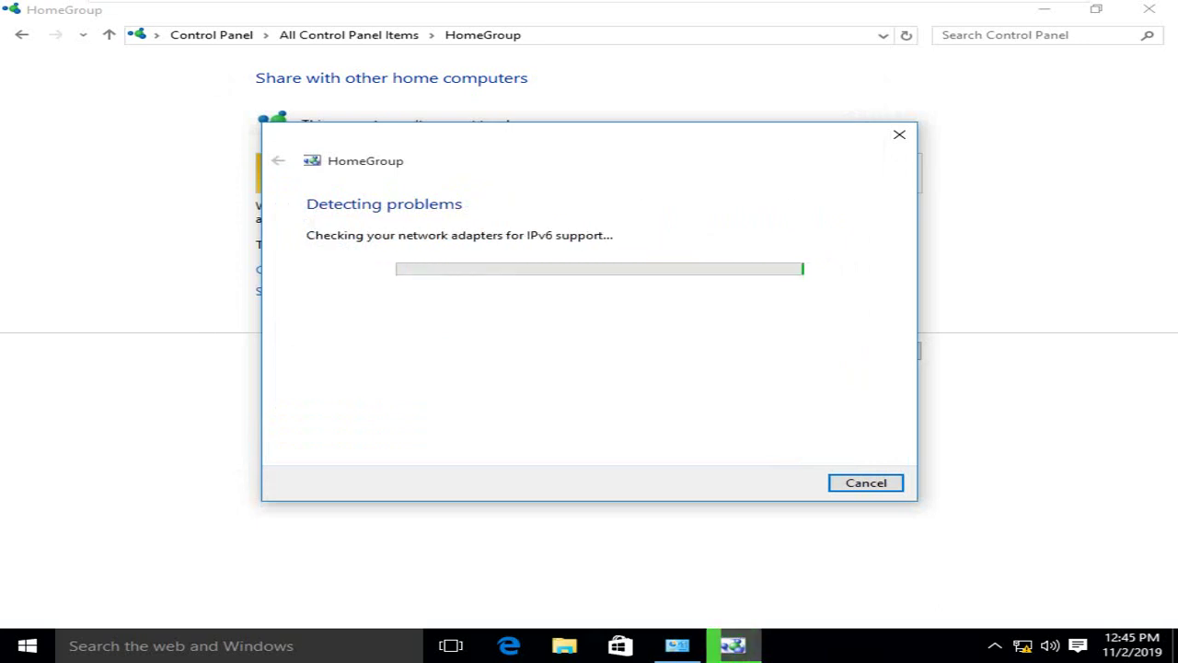
{"action": "key", "text": "Return"}
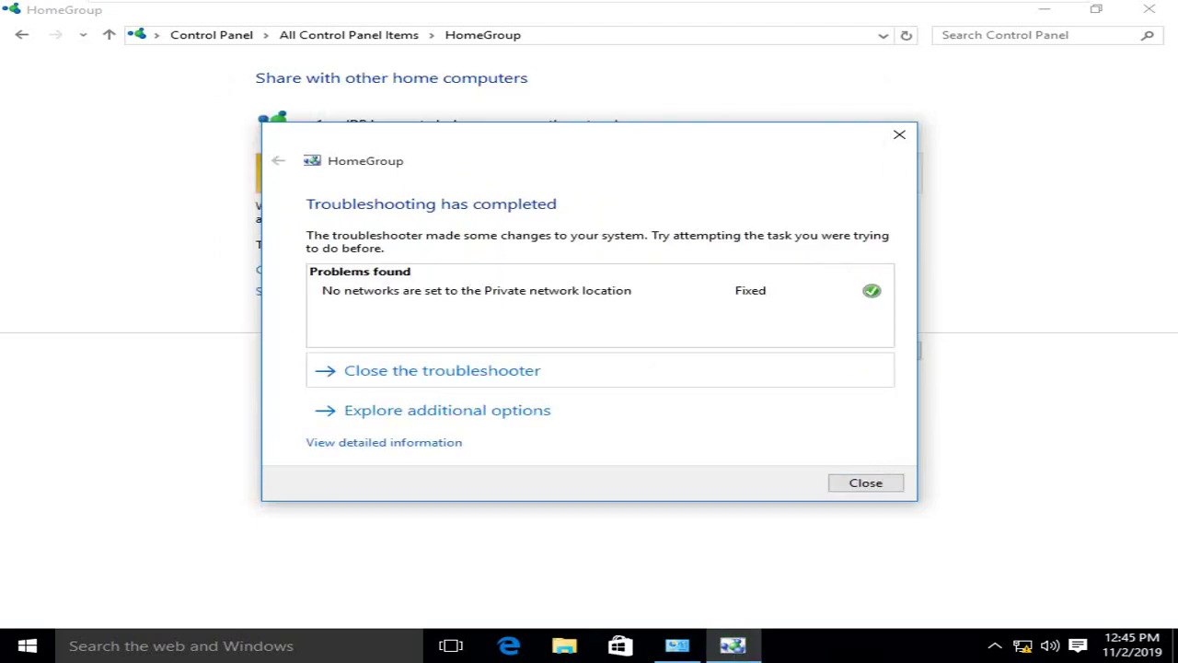
{"action": "key", "text": "Return"}
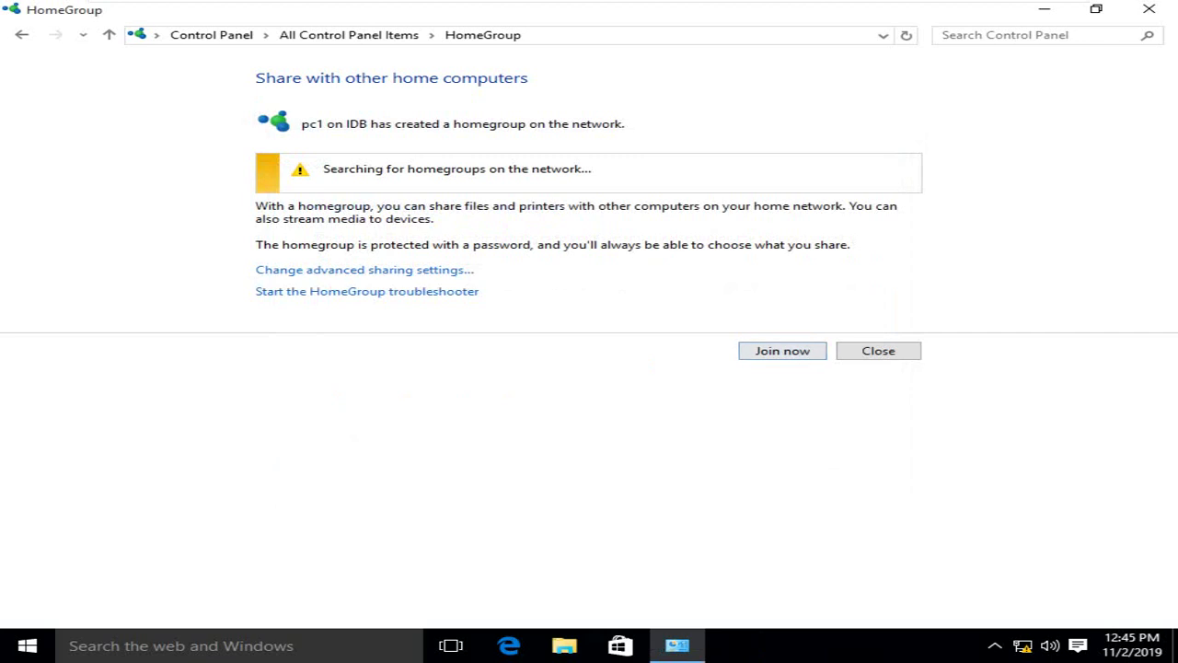
Join pc1's homegroup from pc2 with Documents set to Shared, reaching the password page.
{"action": "key", "text": "Return"}
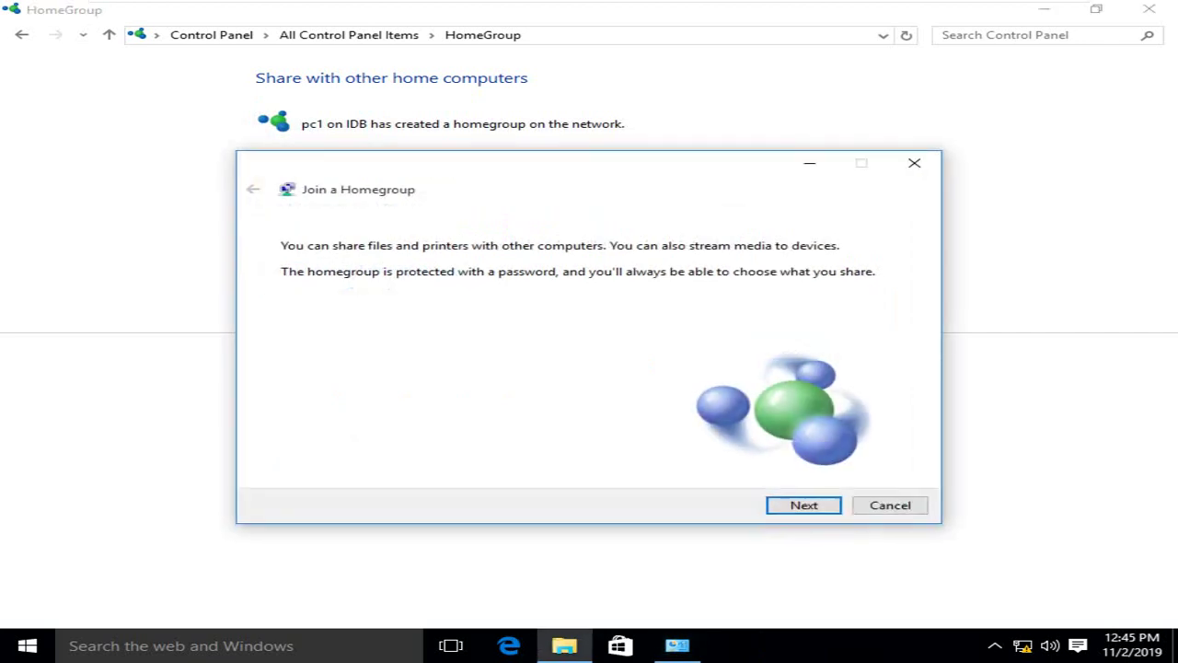
{"action": "key", "text": "Return"}
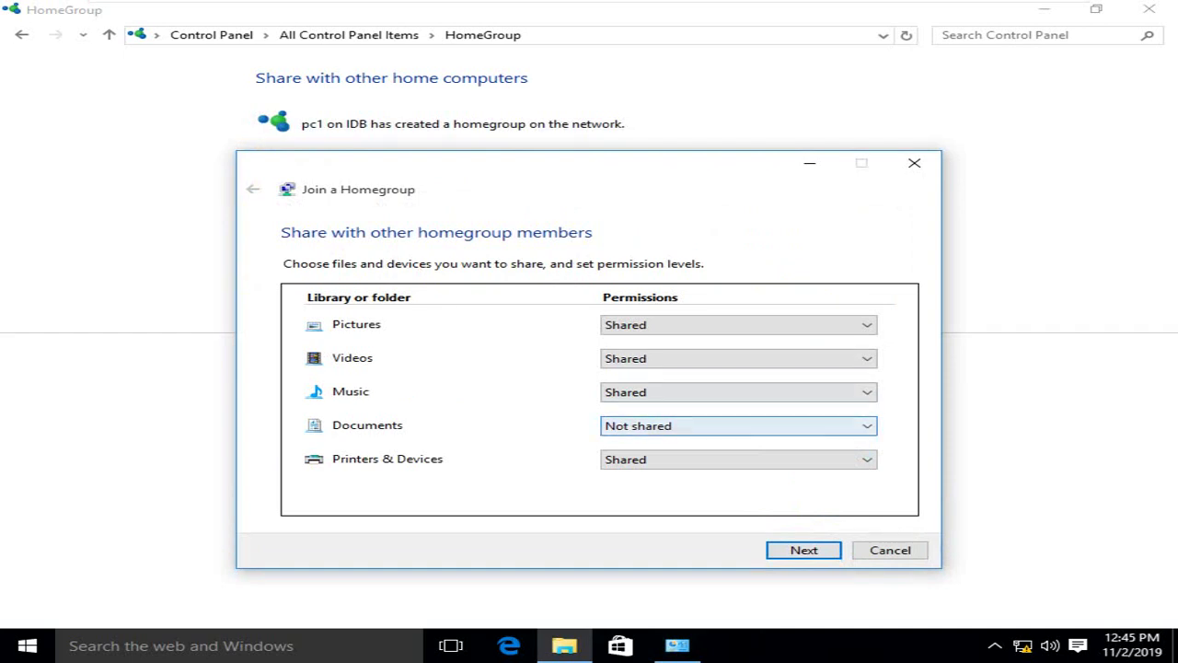
{"action": "key", "text": "alt+Down"}
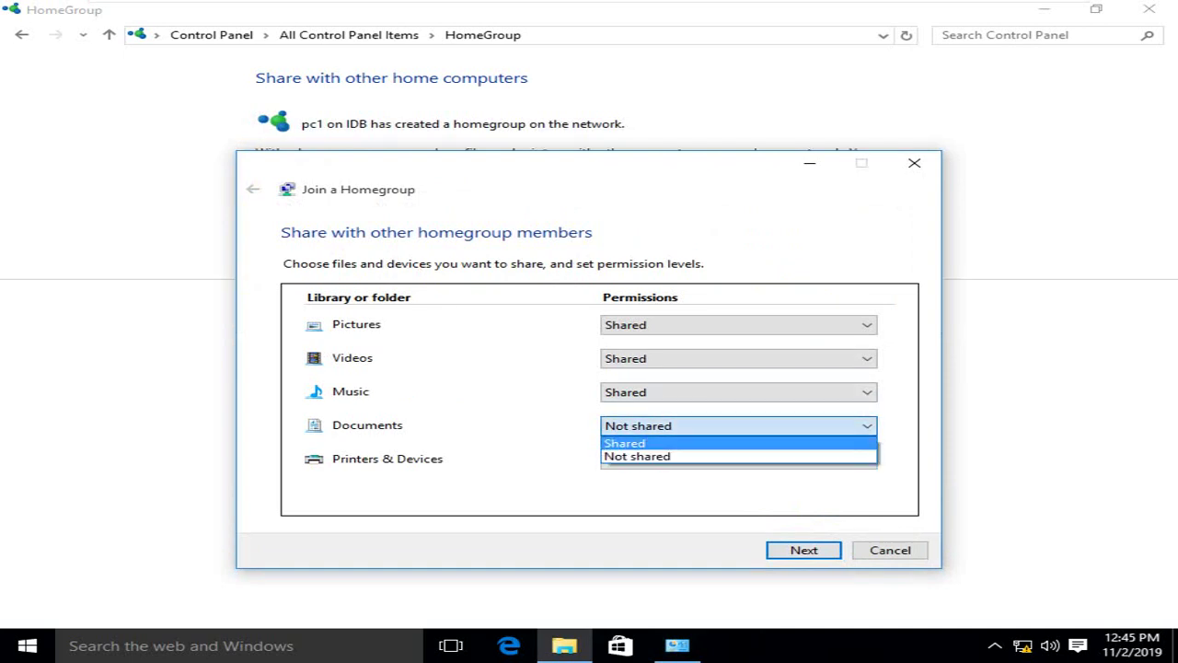
{"action": "key", "text": "Return"}
{"action": "key", "text": "Return"}
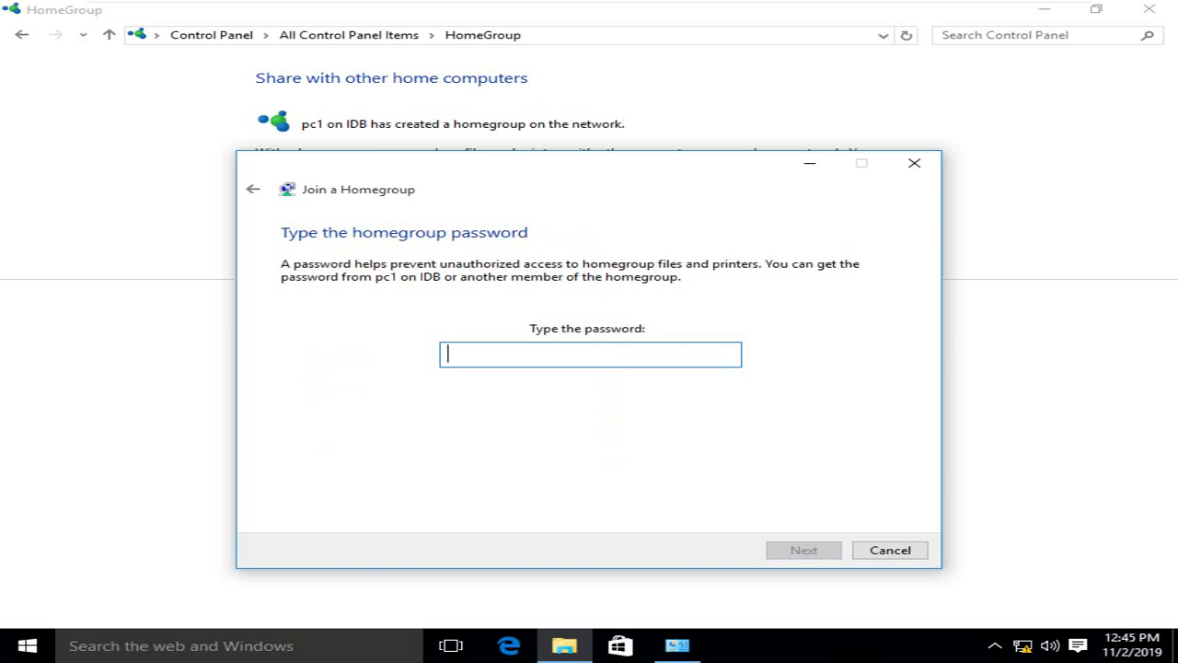
{"action": "mouse_move", "coordinate": [589, 2]}
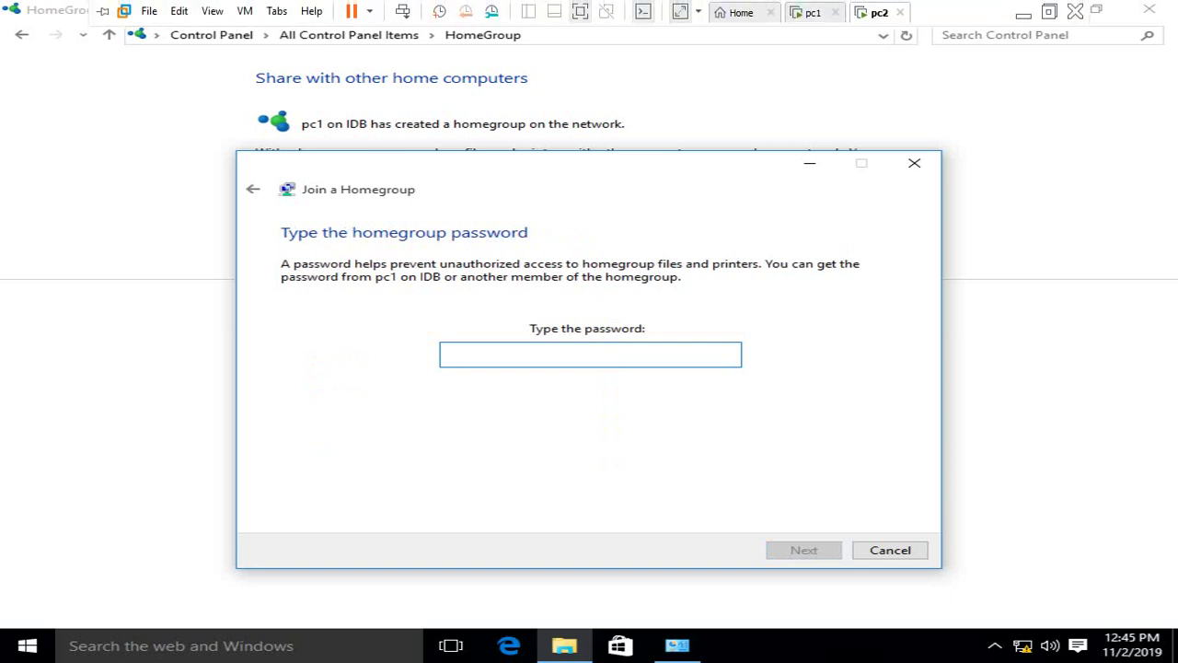
Copy the homegroup password from the Notepad note on pc1.
{"action": "left_click", "coordinate": [741, 12]}
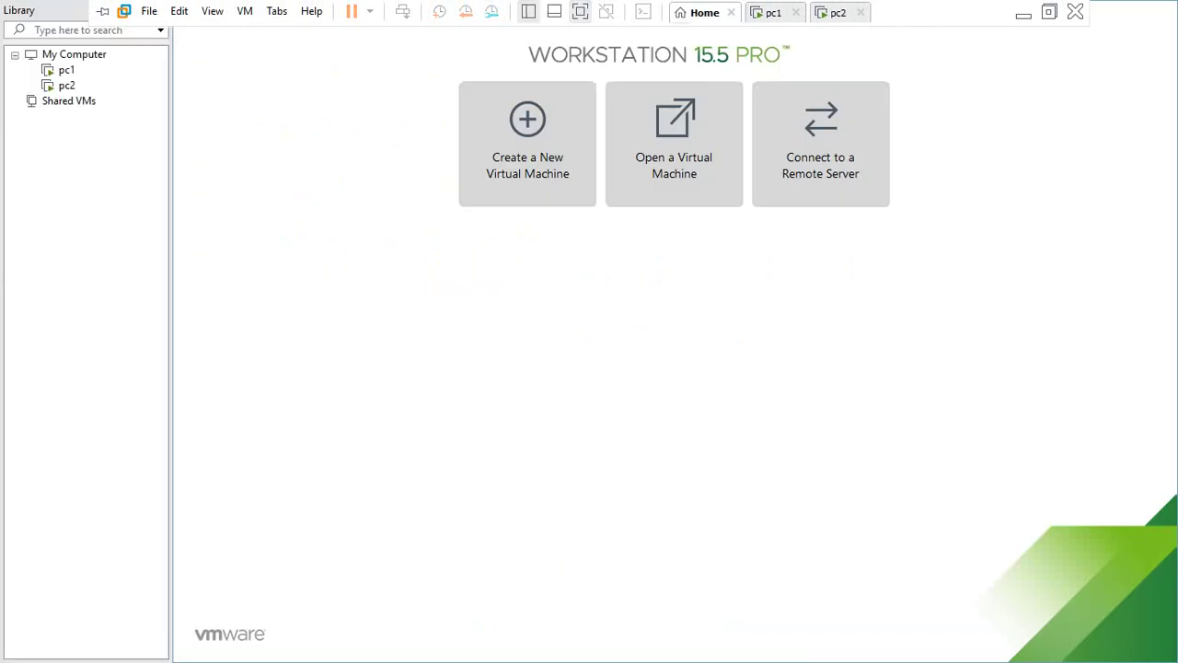
{"action": "left_click", "coordinate": [773, 12]}
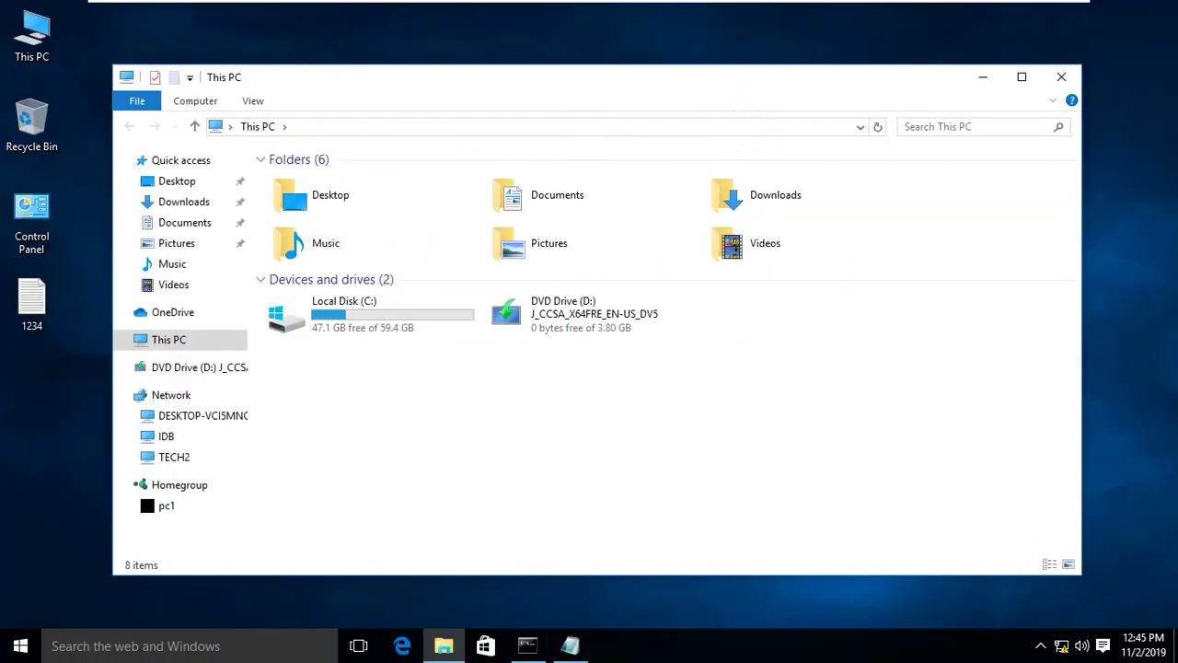
{"action": "key", "text": "alt+Tab"}
{"action": "key", "text": "ctrl+a"}
{"action": "key", "text": "ctrl+c"}
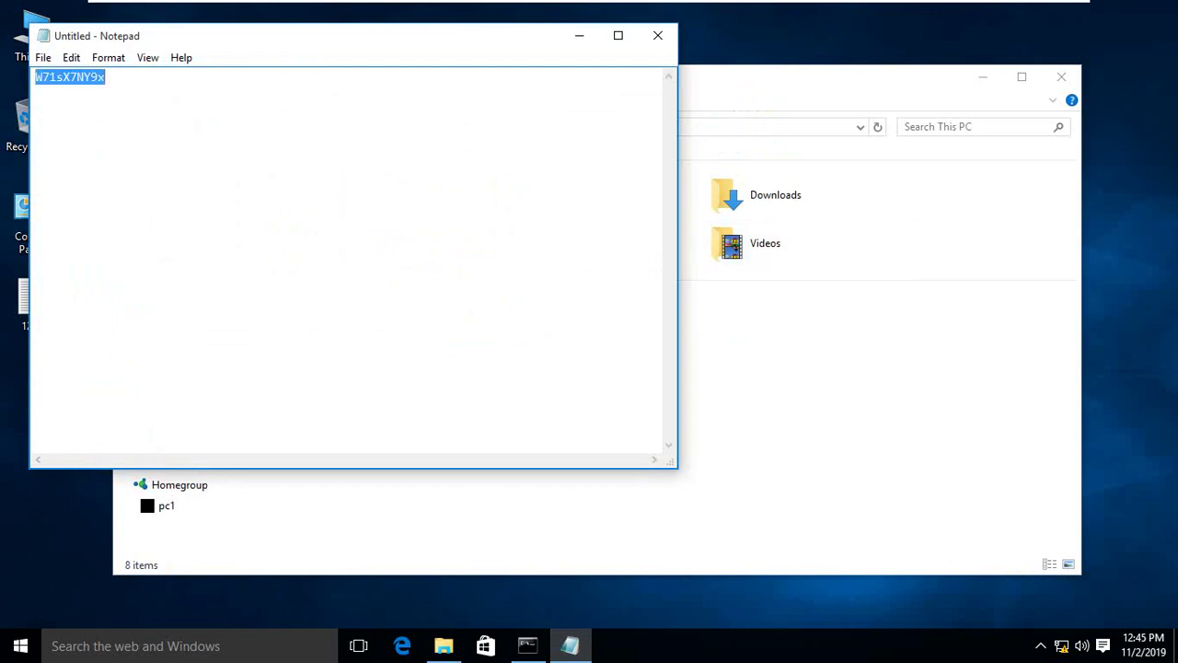
{"action": "left_click", "coordinate": [579, 35]}
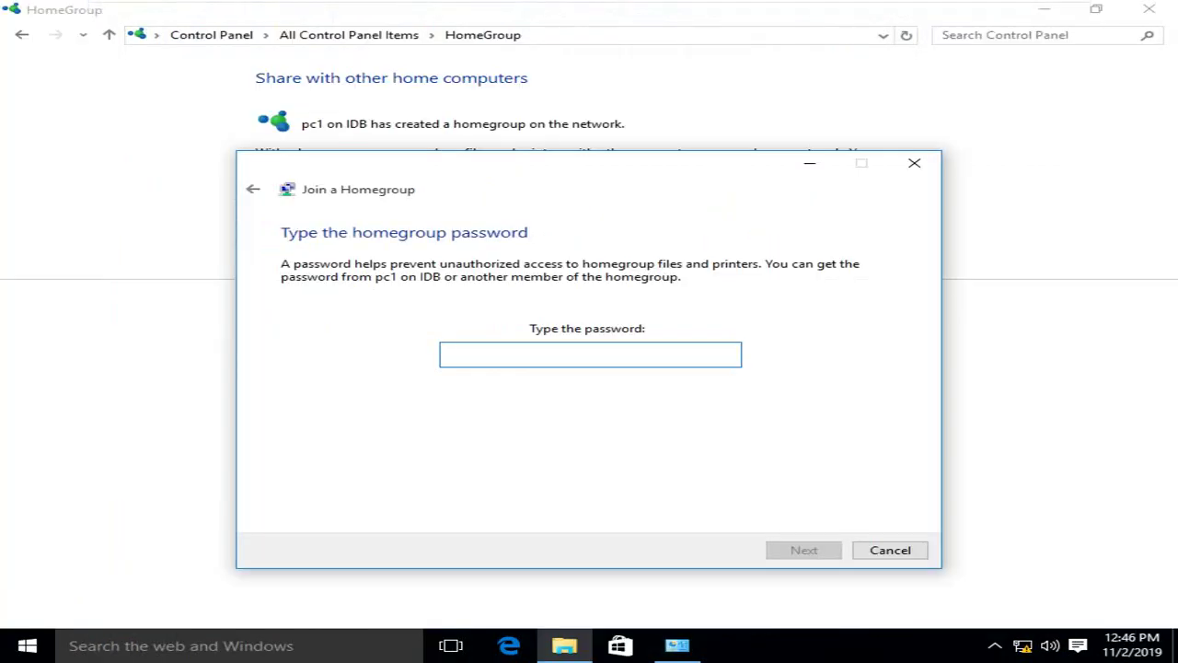
Paste the password into pc2's Join a Homegroup wizard and complete the join.
{"action": "key", "text": "ctrl+v"}
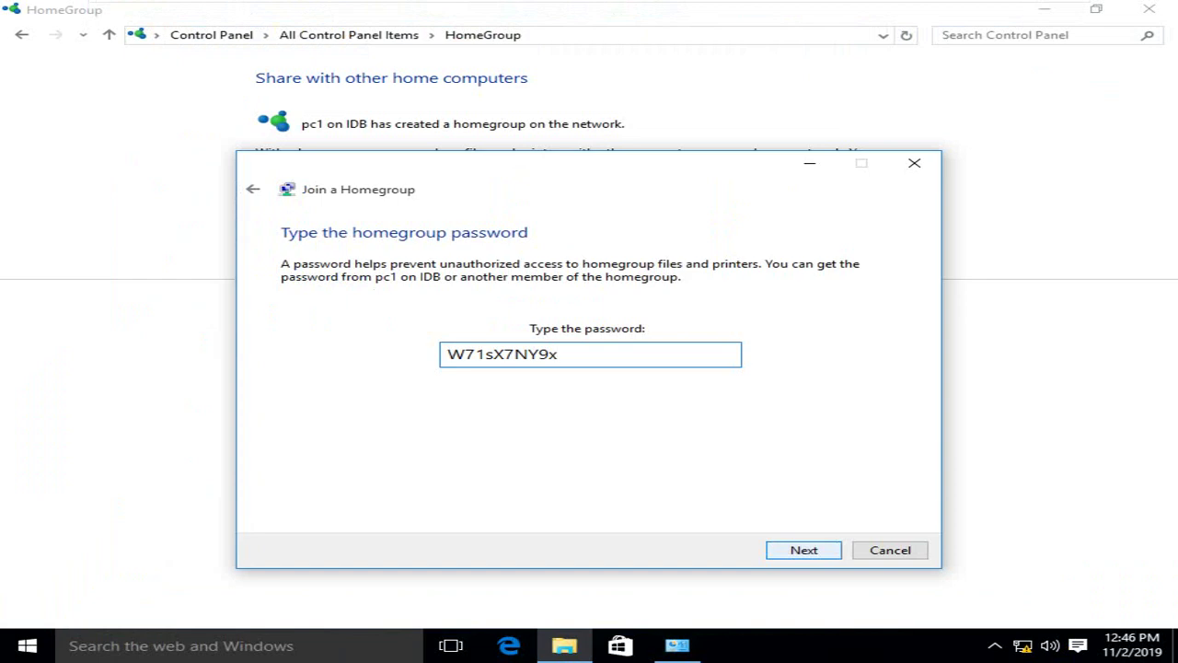
{"action": "key", "text": "Return"}
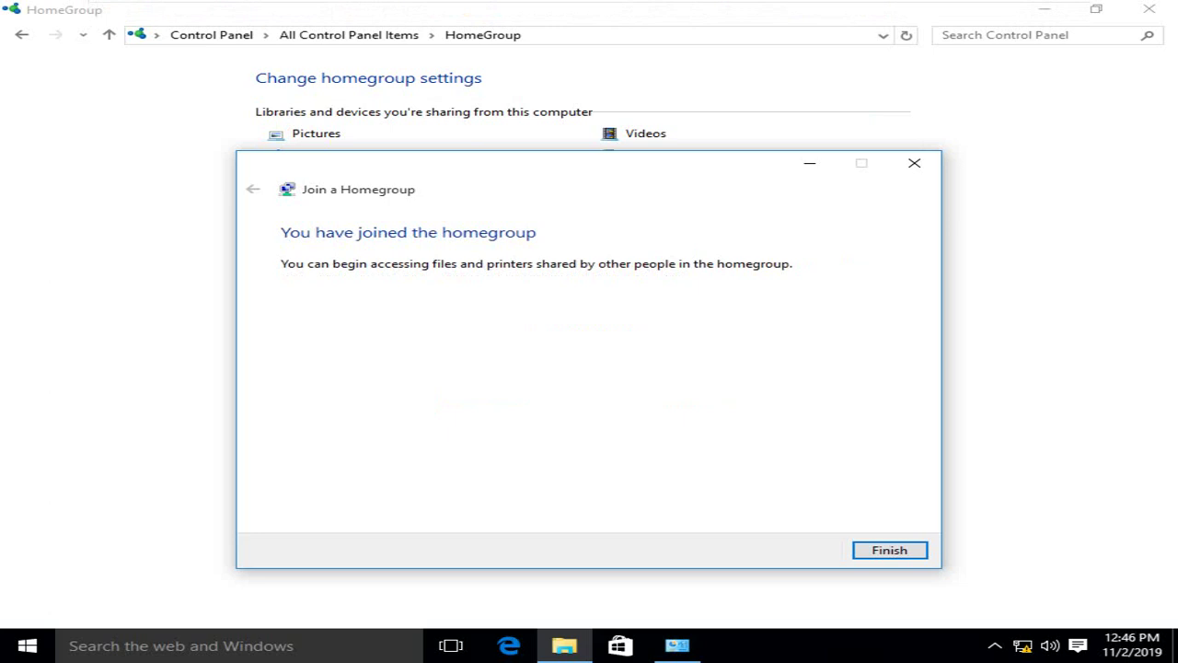
{"action": "key", "text": "Return"}
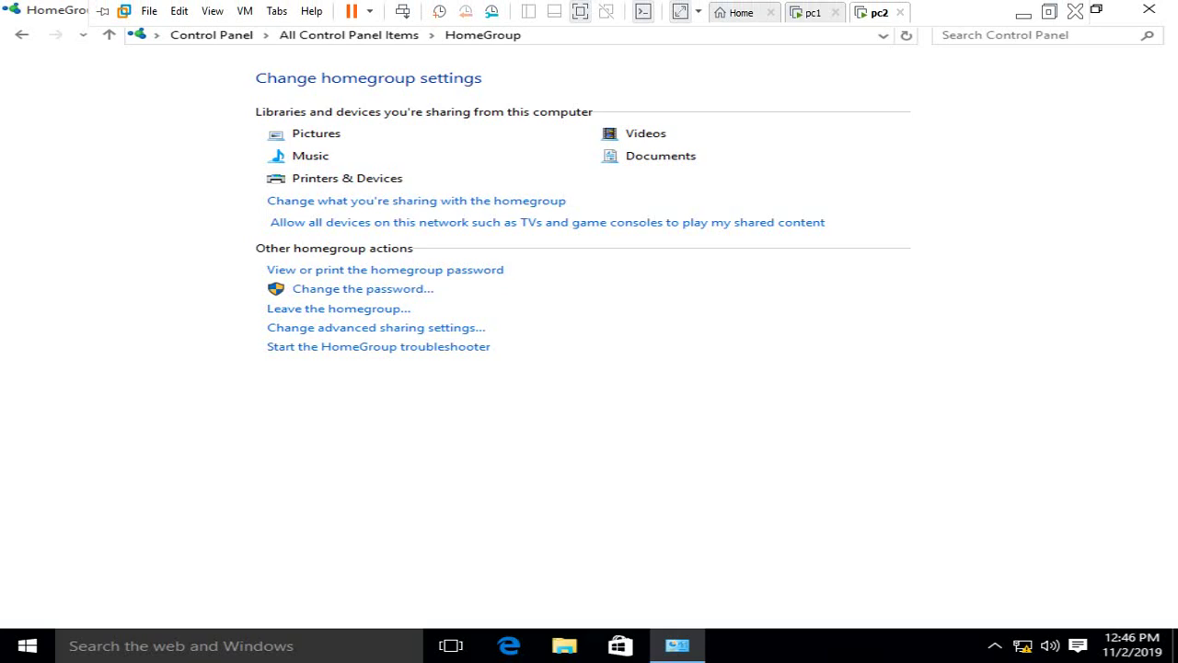
From pc1's File Explorer, view Homegroup > pc2's libraries, then return to pc2.
{"action": "left_click", "coordinate": [580, 11]}
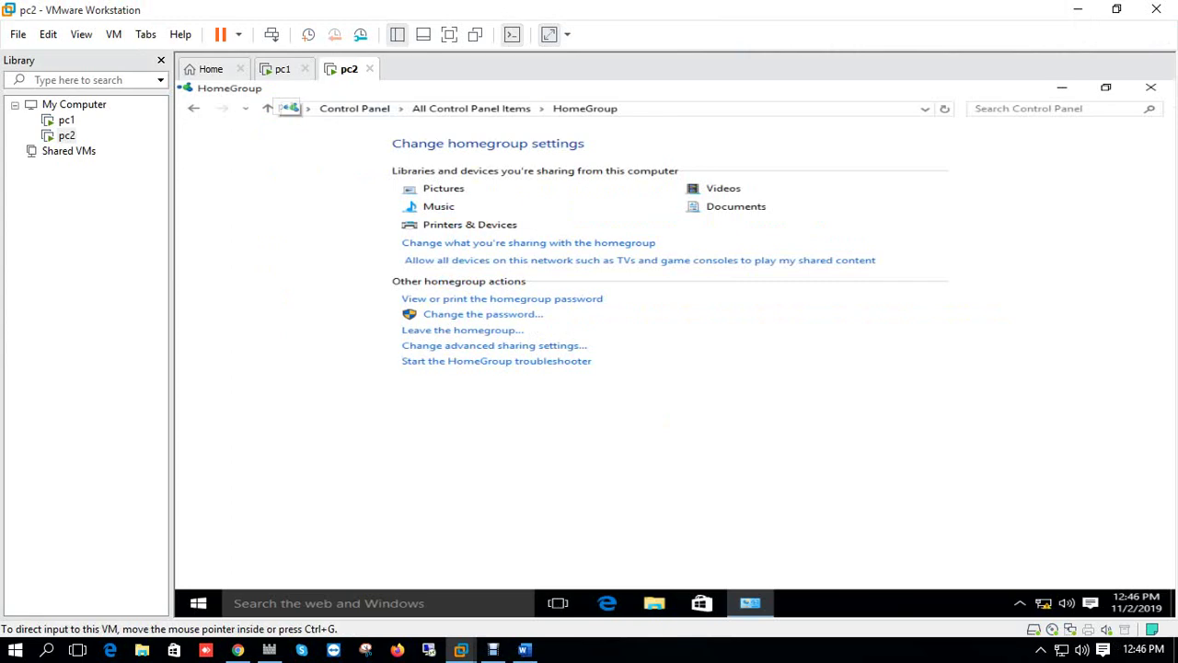
{"action": "left_click", "coordinate": [282, 68]}
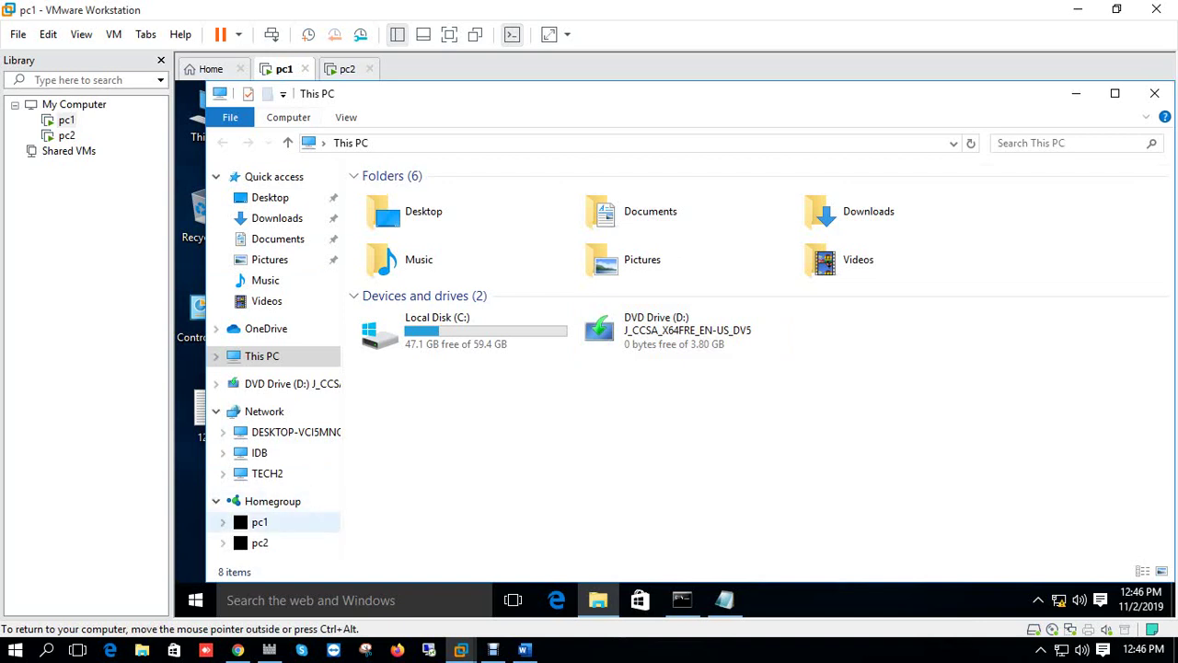
{"action": "left_click", "coordinate": [260, 542]}
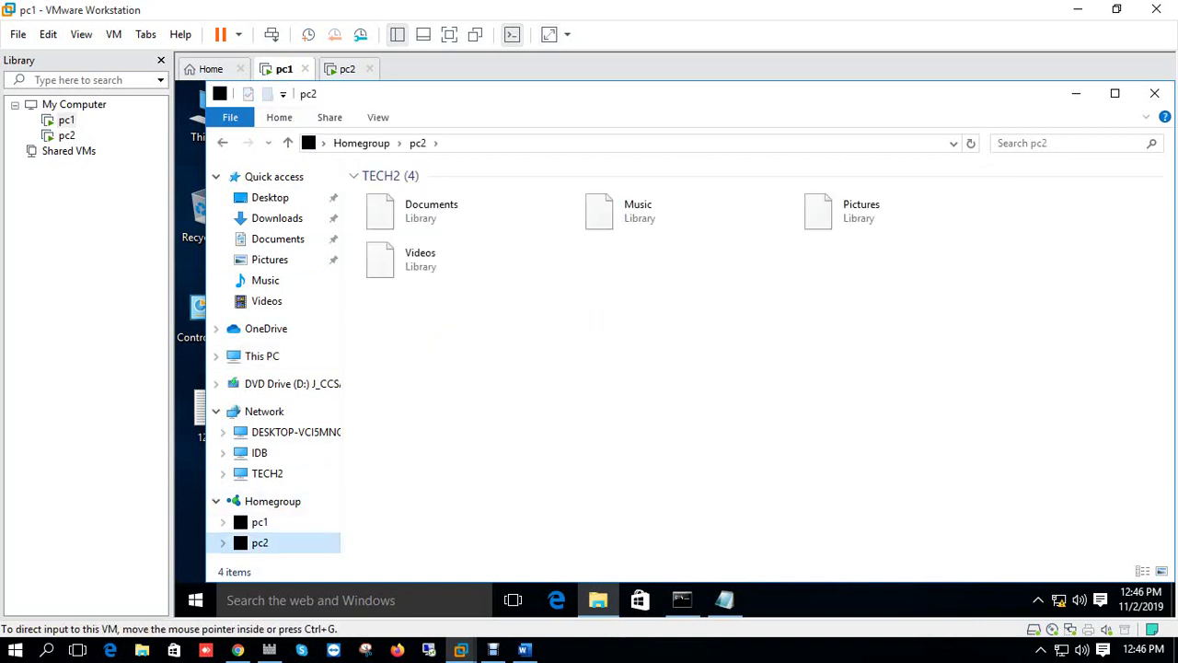
{"action": "key", "text": "ctrl+Tab"}
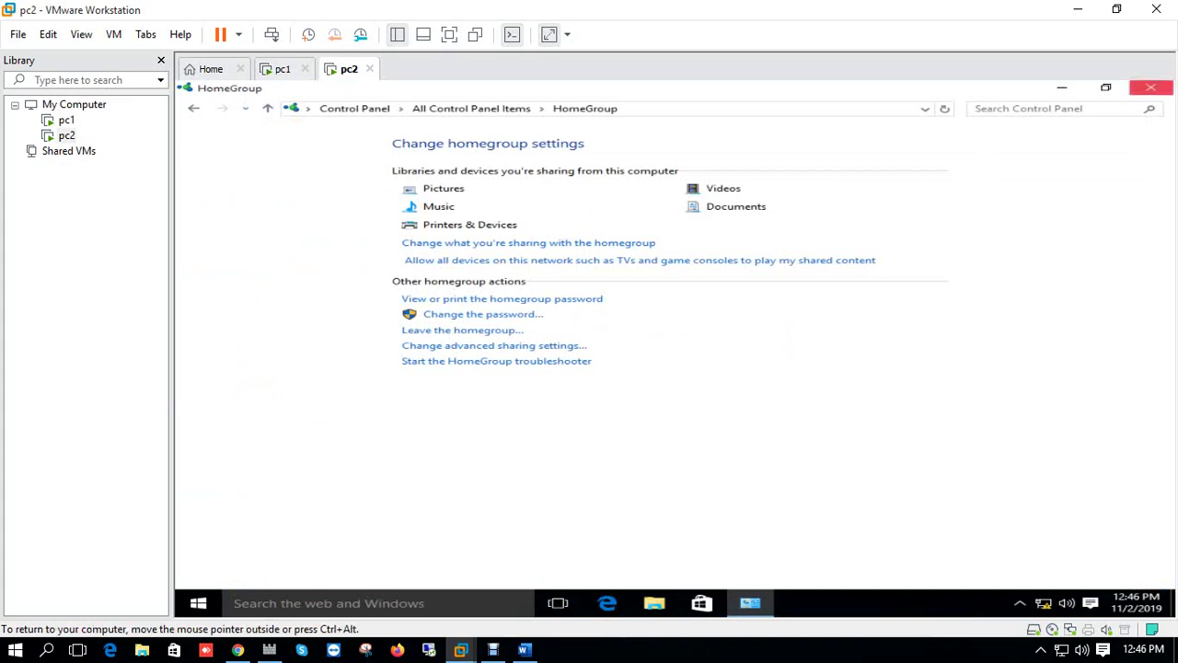
Create a 'class' folder in Homegroup > pc2 > Documents, then browse pc1's Homegroup libraries.
{"action": "left_click", "coordinate": [1151, 86]}
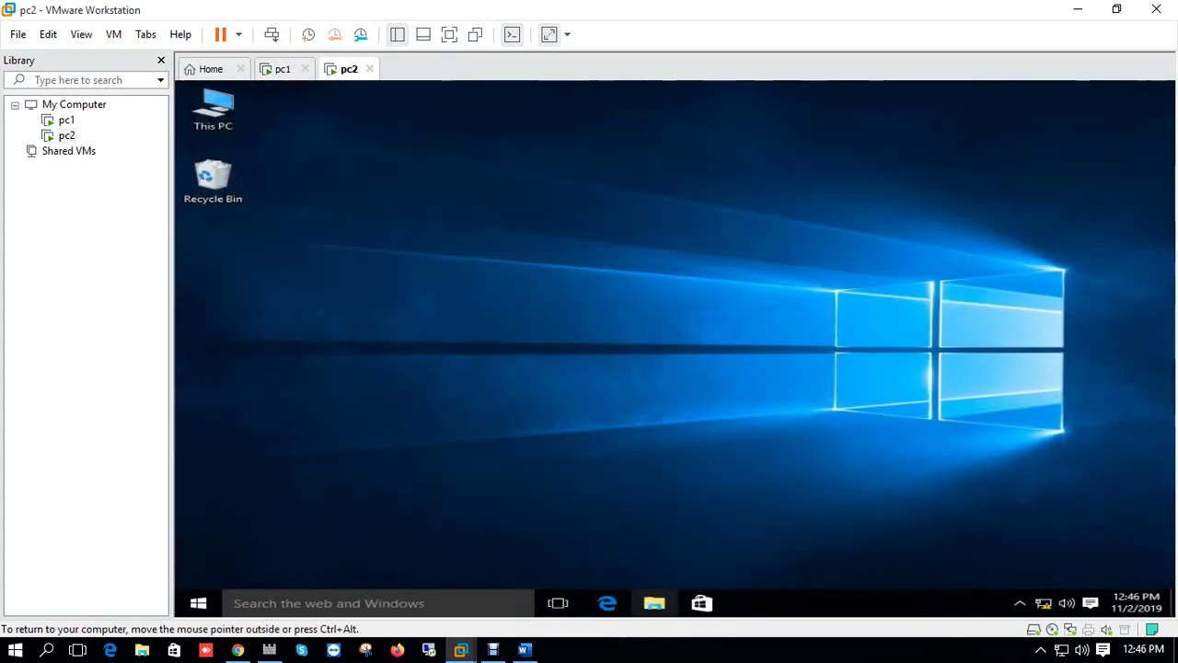
{"action": "left_click", "coordinate": [653, 603]}
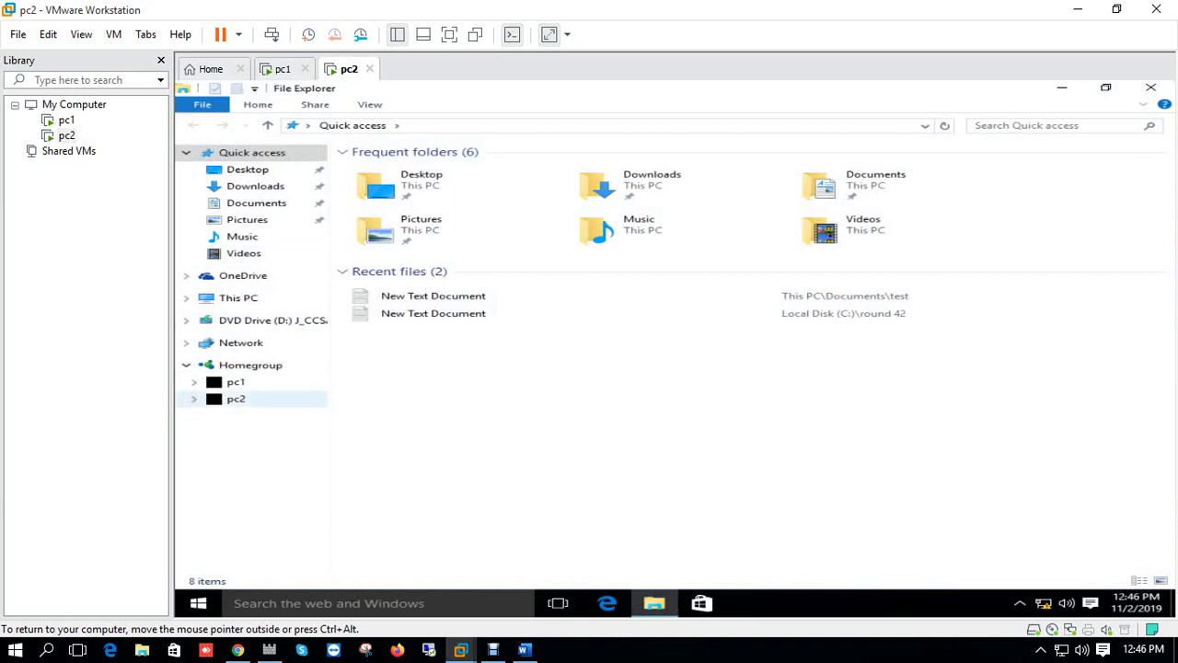
{"action": "left_click", "coordinate": [235, 398]}
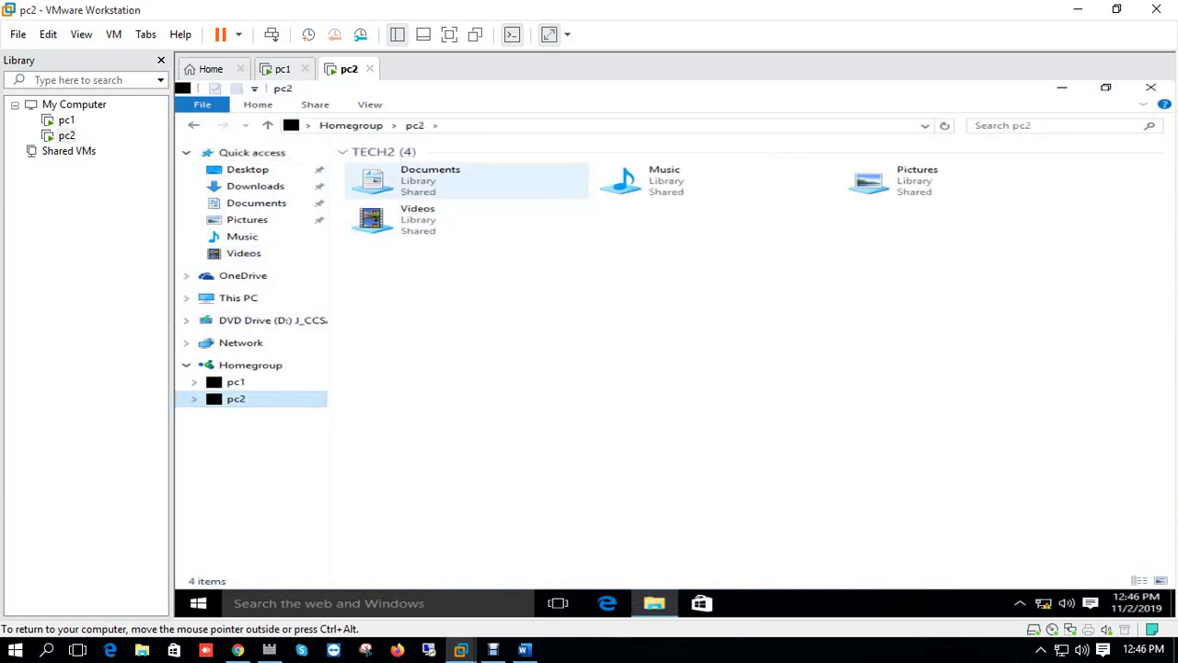
{"action": "double_click", "coordinate": [430, 179]}
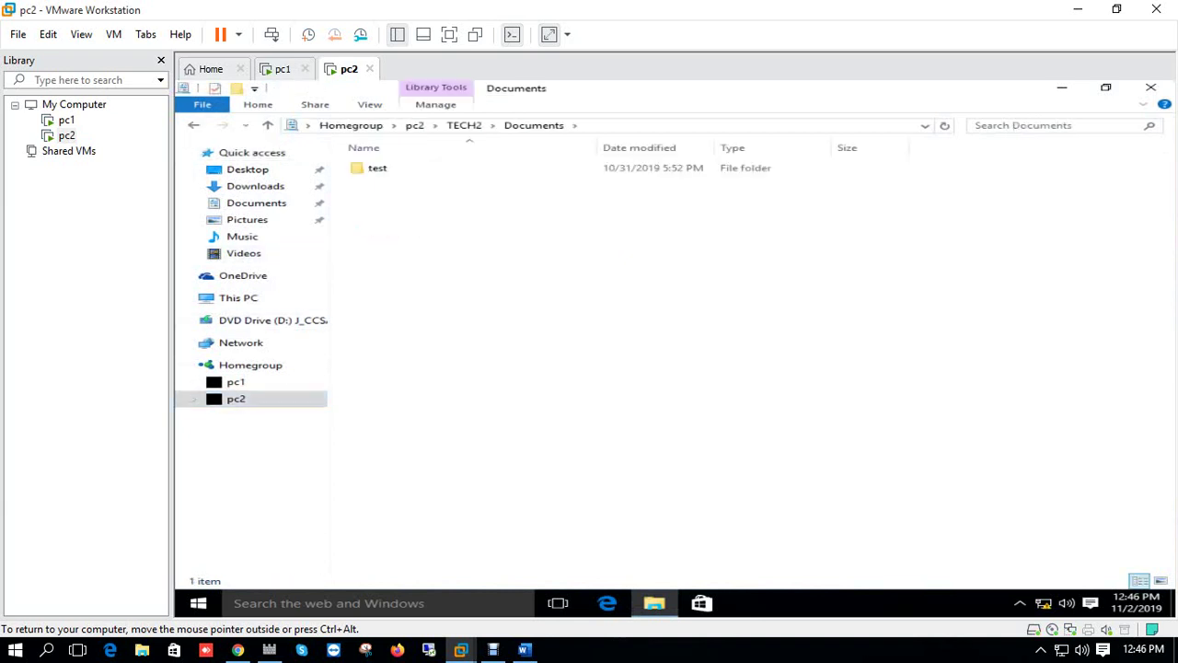
{"action": "key", "text": "ctrl+shift+n"}
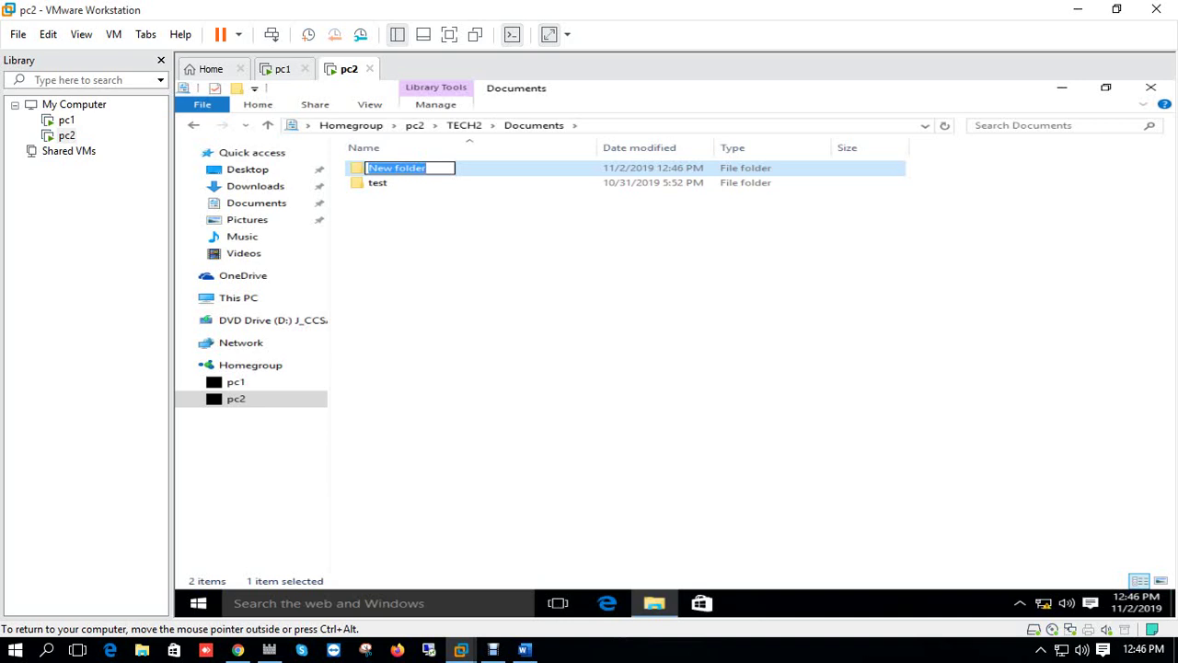
{"action": "type", "text": "class"}
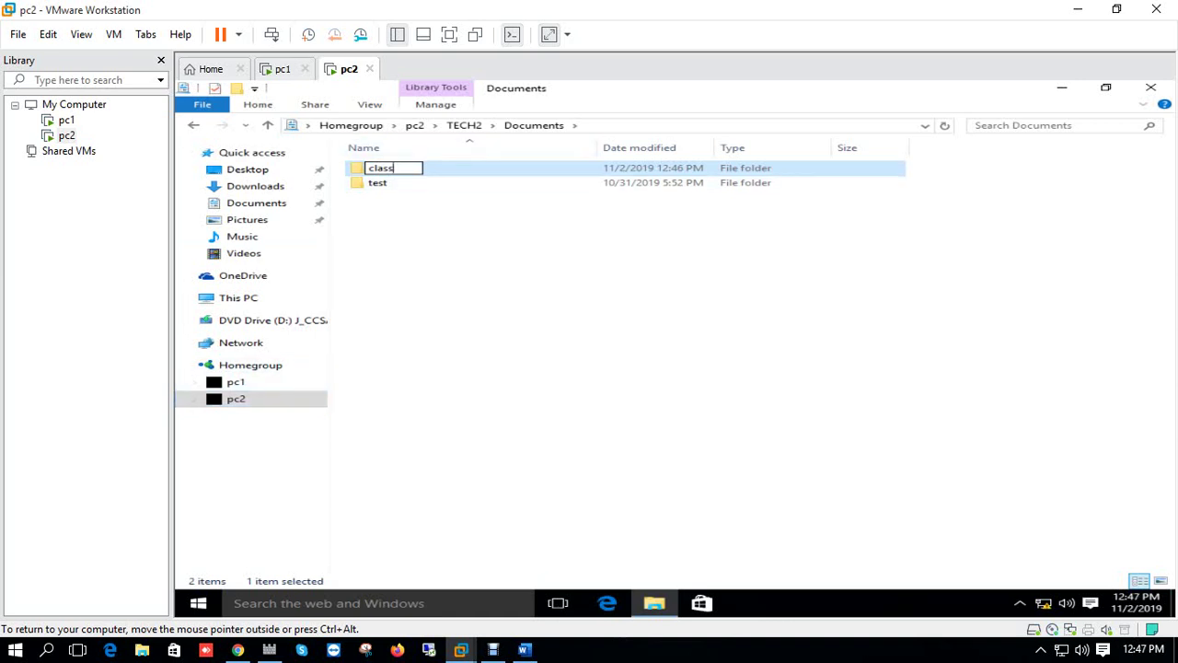
{"action": "key", "text": "Return"}
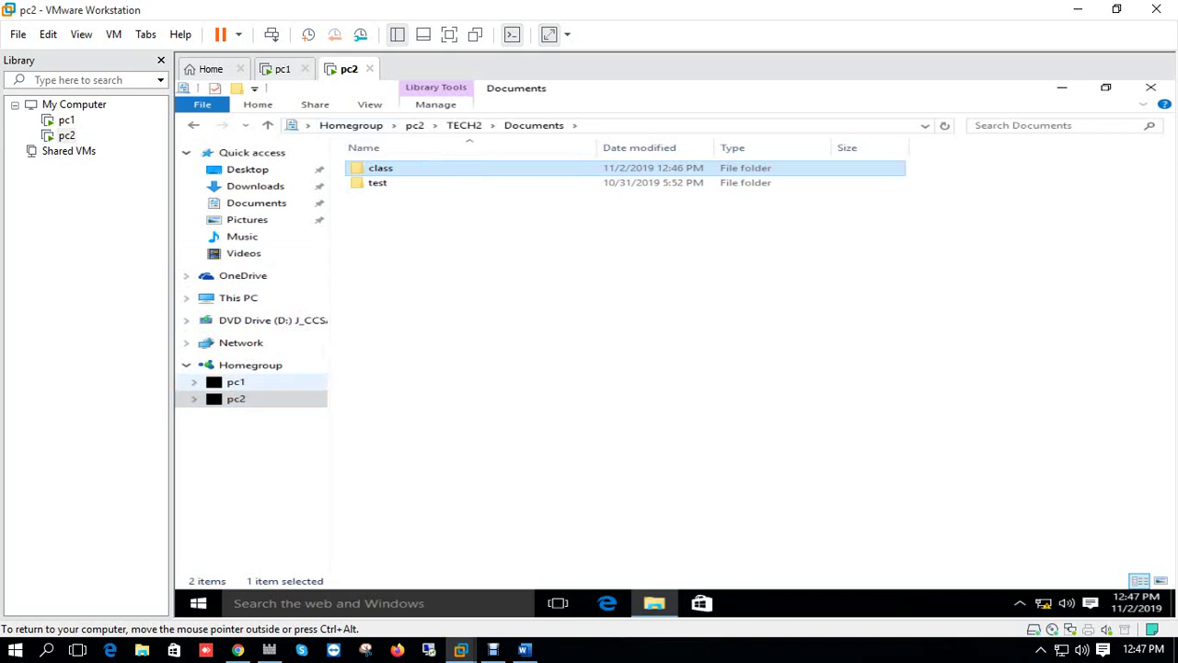
{"action": "left_click", "coordinate": [236, 381]}
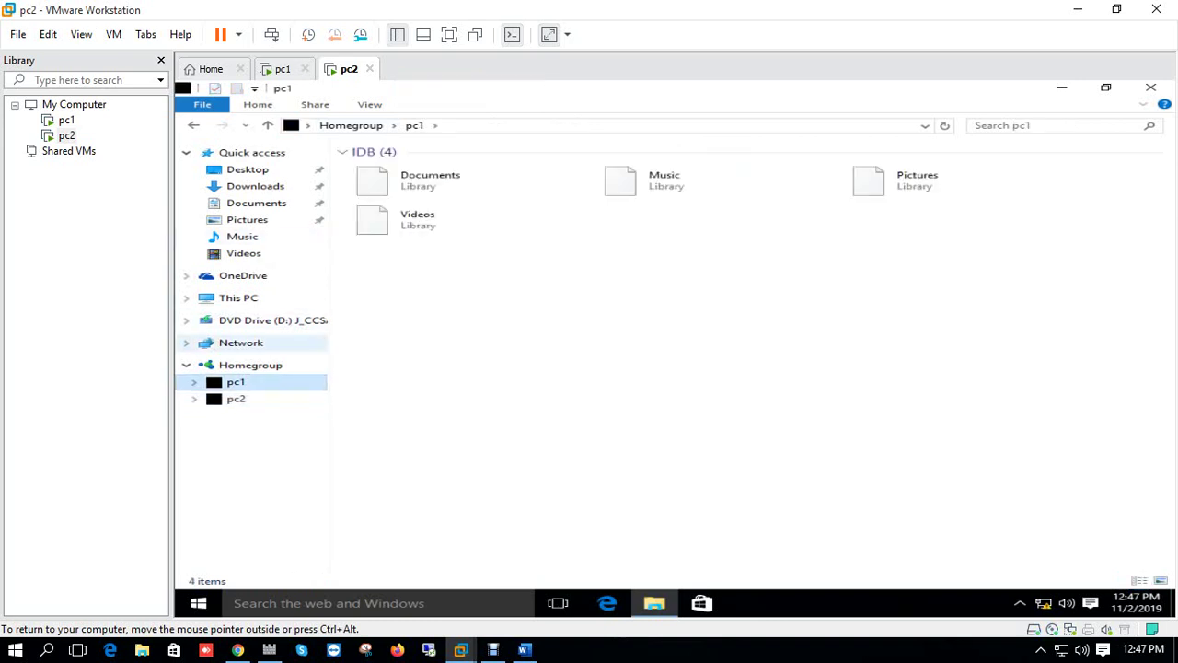
Create a 'test' folder in pc2's Pictures, check Homegroup > pc2, then return to Pictures.
{"action": "left_click", "coordinate": [256, 202]}
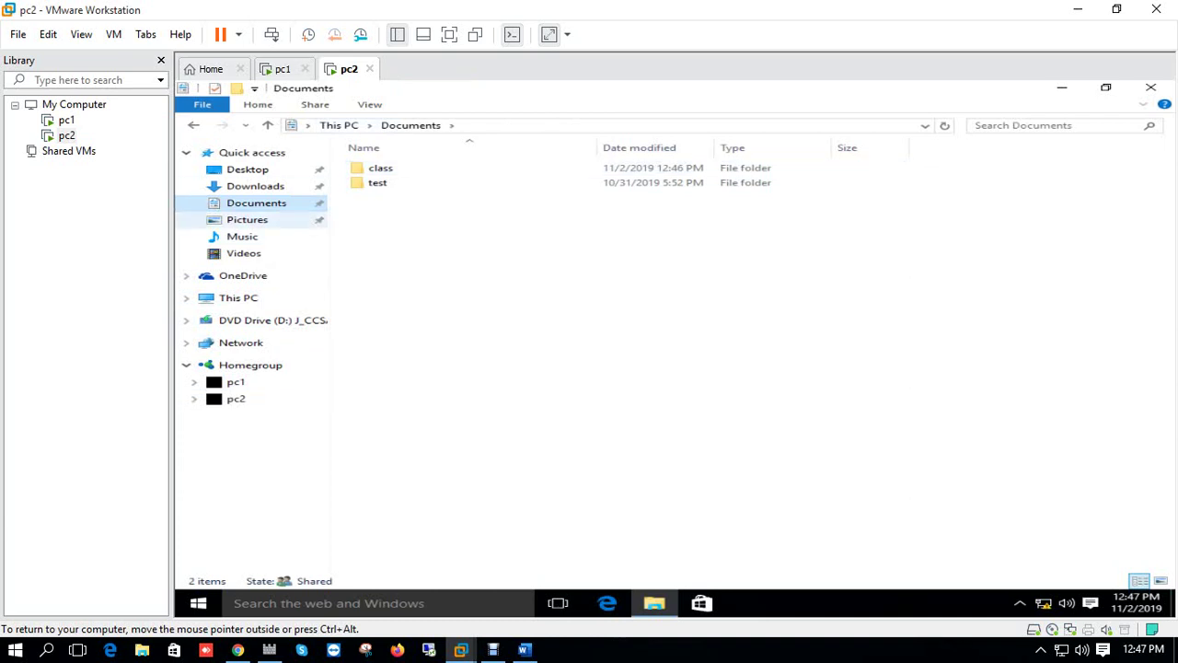
{"action": "left_click", "coordinate": [236, 381]}
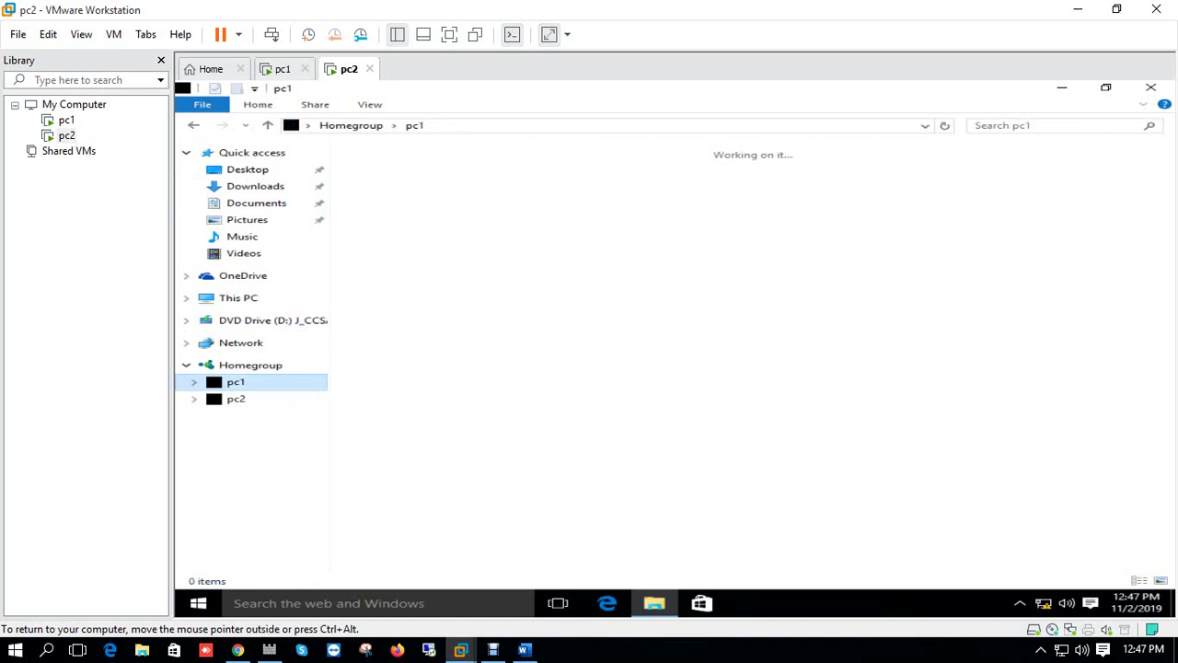
{"action": "left_click", "coordinate": [247, 219]}
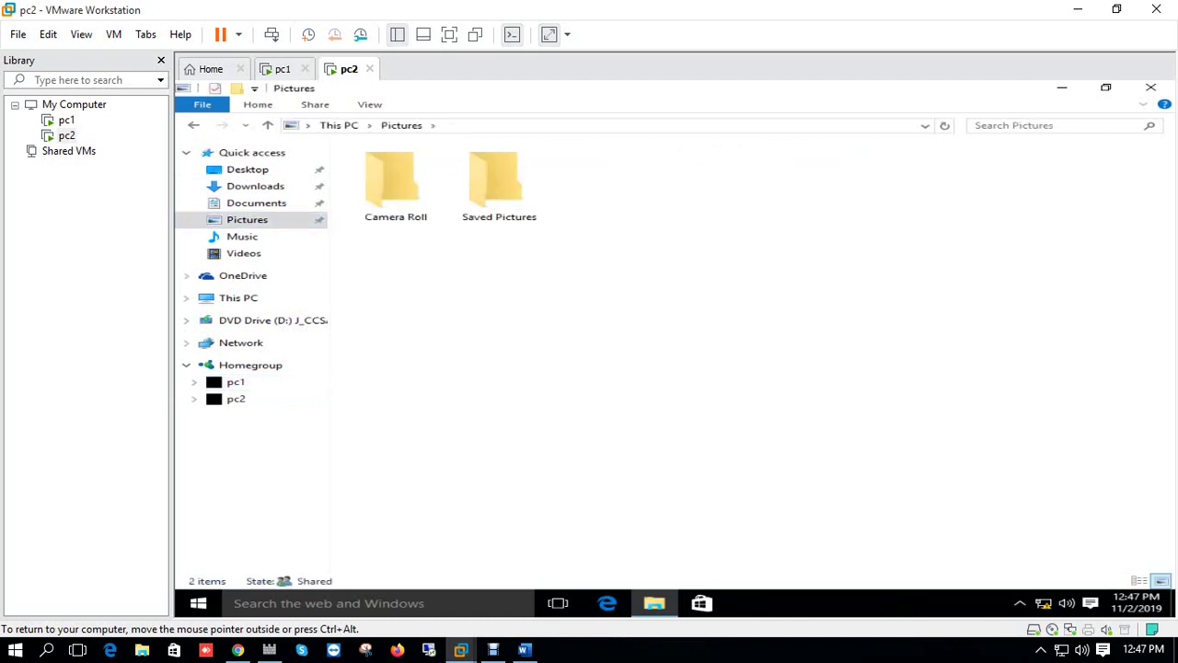
{"action": "left_click", "coordinate": [235, 381]}
{"action": "left_click", "coordinate": [247, 219]}
{"action": "key", "text": "ctrl+shift+n"}
{"action": "type", "text": "test"}
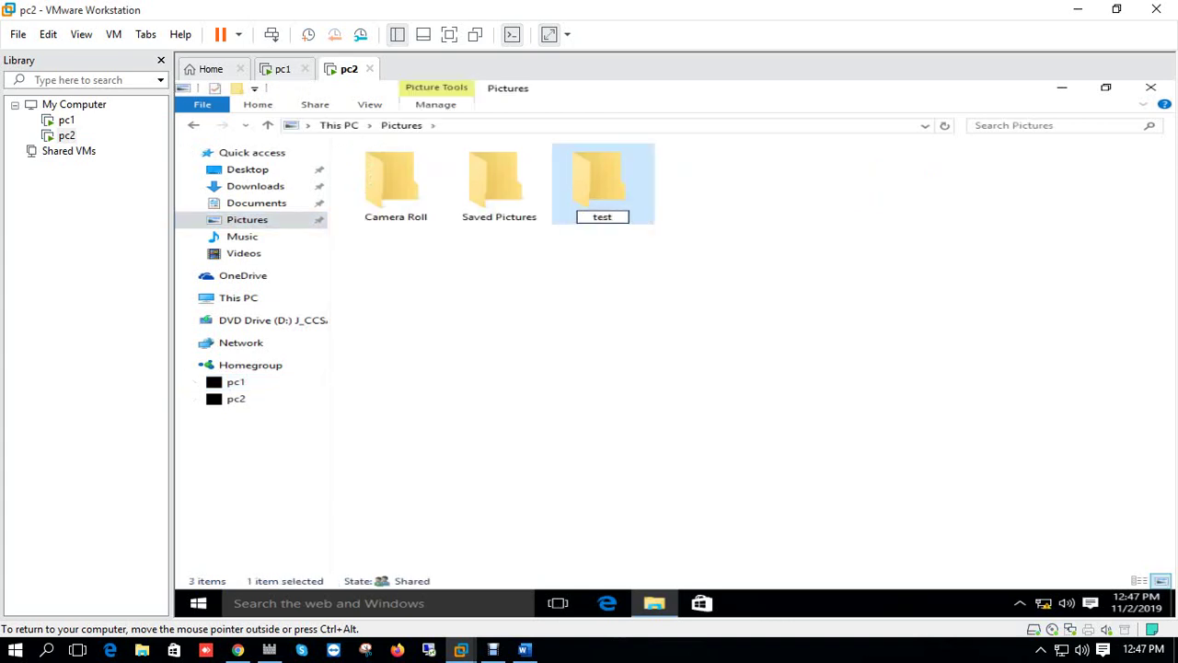
{"action": "key", "text": "Return"}
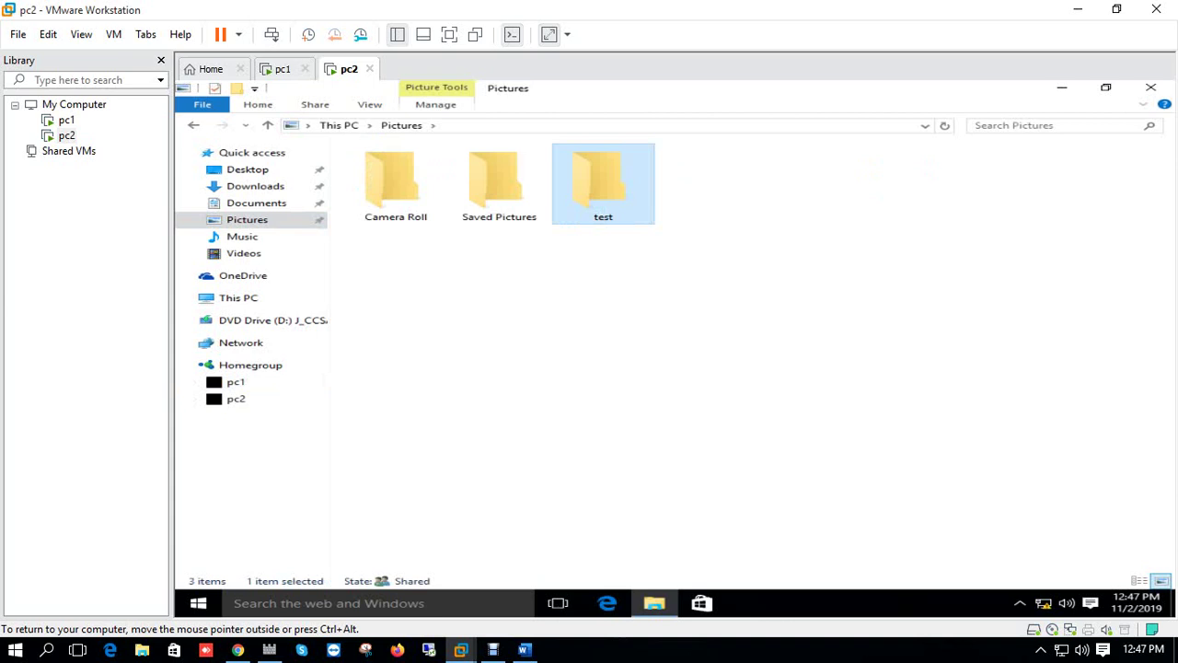
{"action": "left_click", "coordinate": [236, 398]}
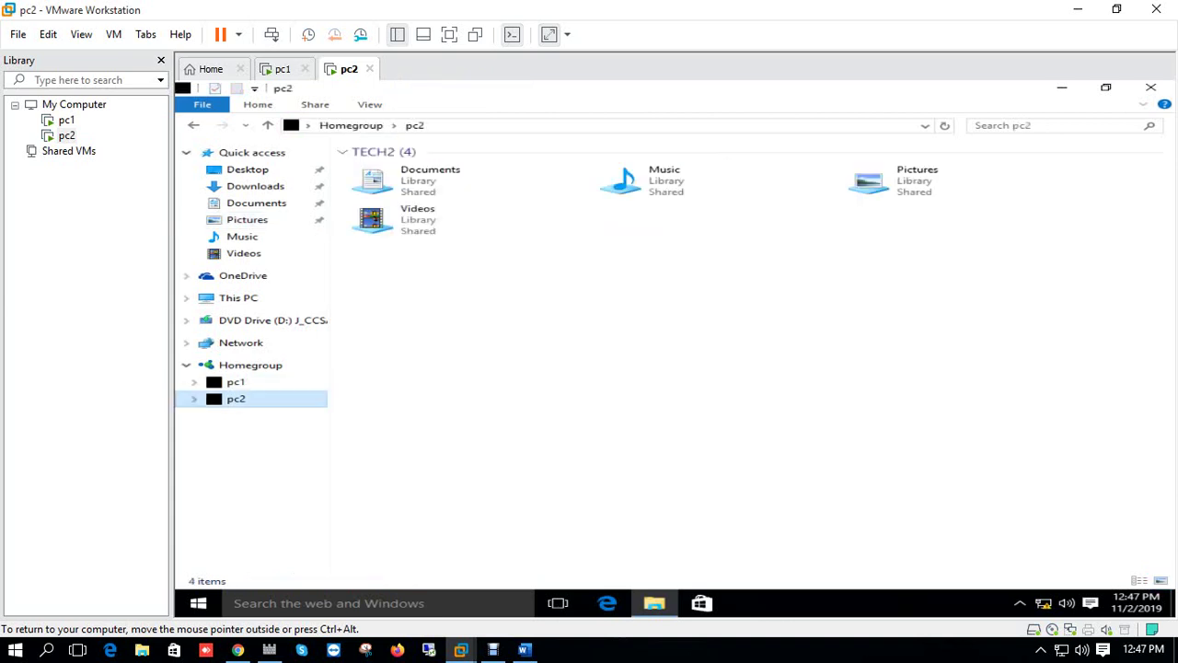
{"action": "left_click", "coordinate": [246, 219]}
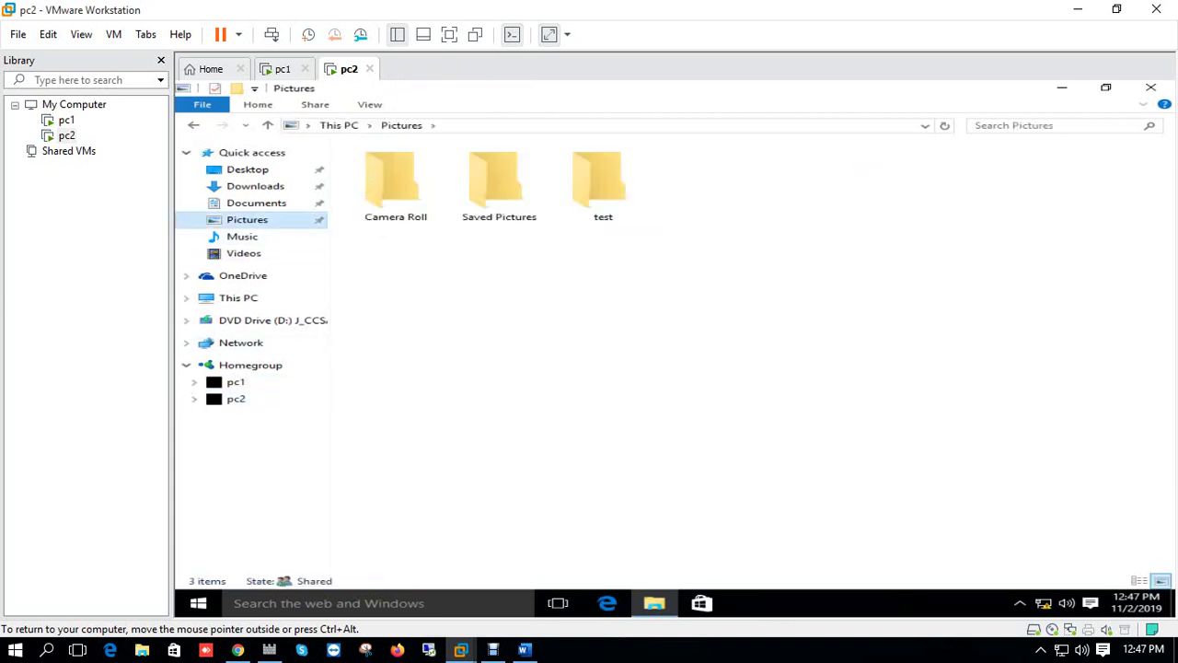